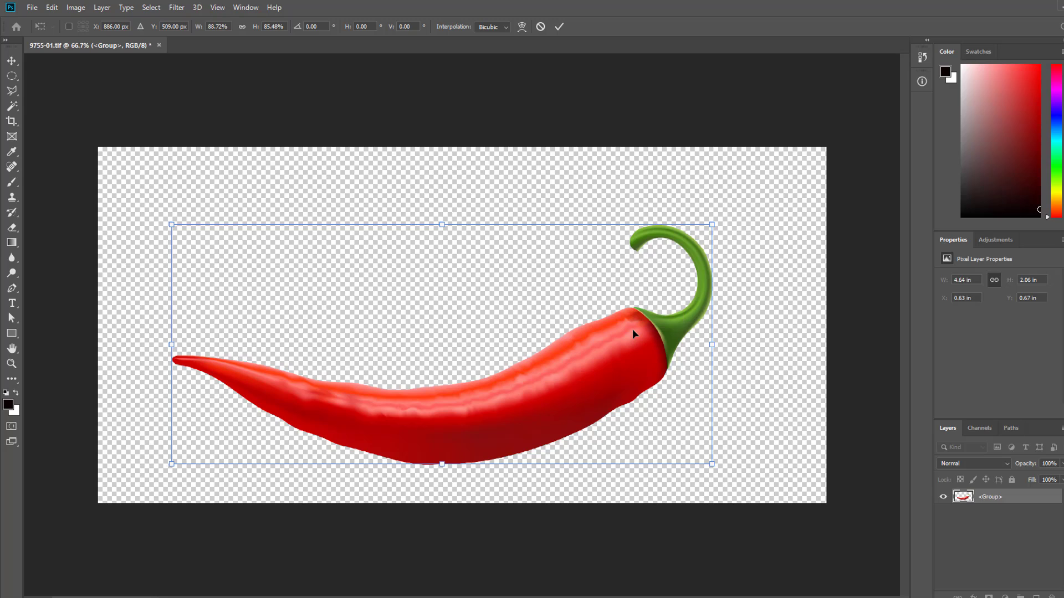
- Add a new layer and draw a black-filled ellipse about 1.91 × 0.42 in across the chilli's underside, leaving nothing selected
{"action": "key", "text": "Return"}
{"action": "left_click", "coordinate": [1035, 596]}
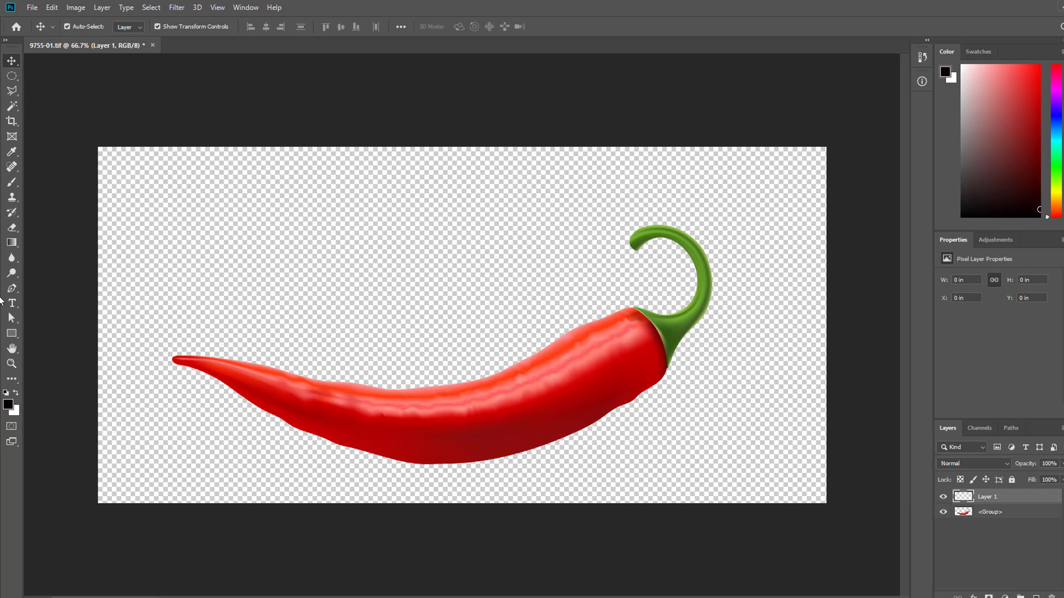
{"action": "left_click", "coordinate": [13, 79]}
{"action": "left_click", "coordinate": [13, 79]}
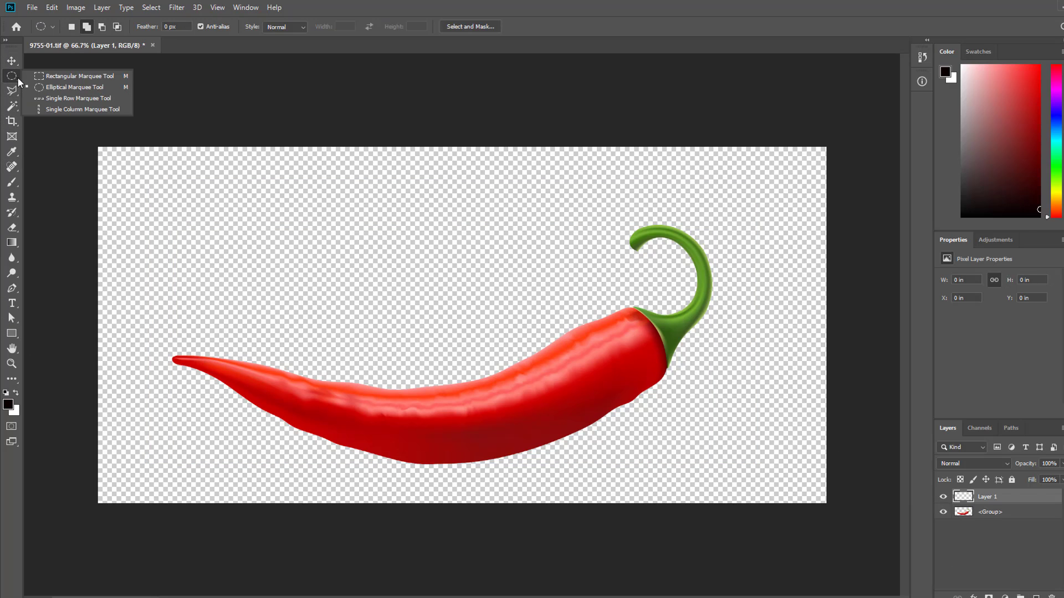
{"action": "left_click", "coordinate": [37, 87]}
{"action": "left_click_drag", "start_coordinate": [335, 446], "coordinate": [557, 494]}
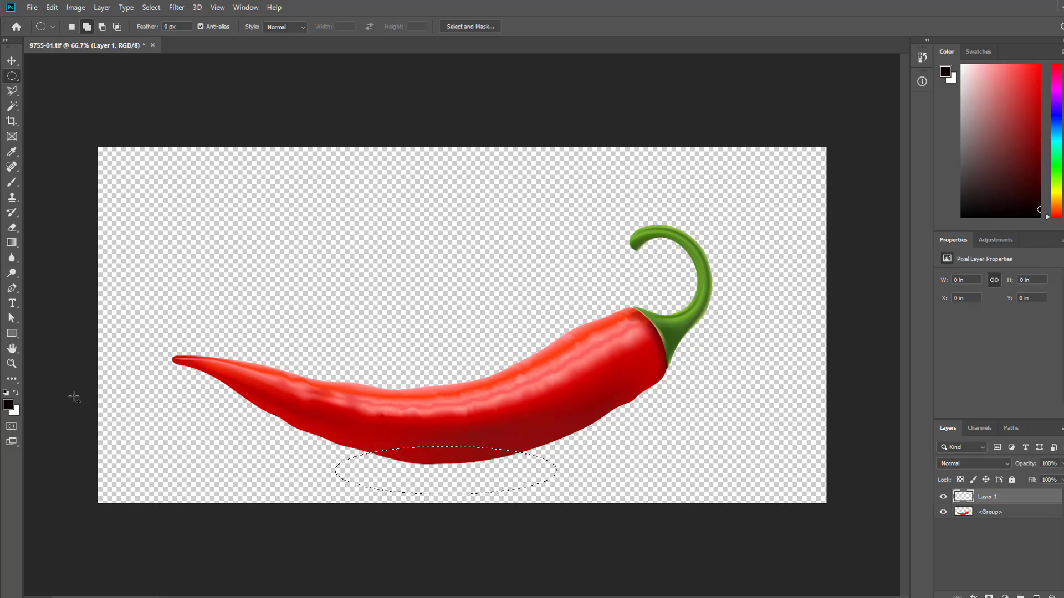
{"action": "key", "text": "alt+BackSpace"}
{"action": "key", "text": "ctrl+d"}
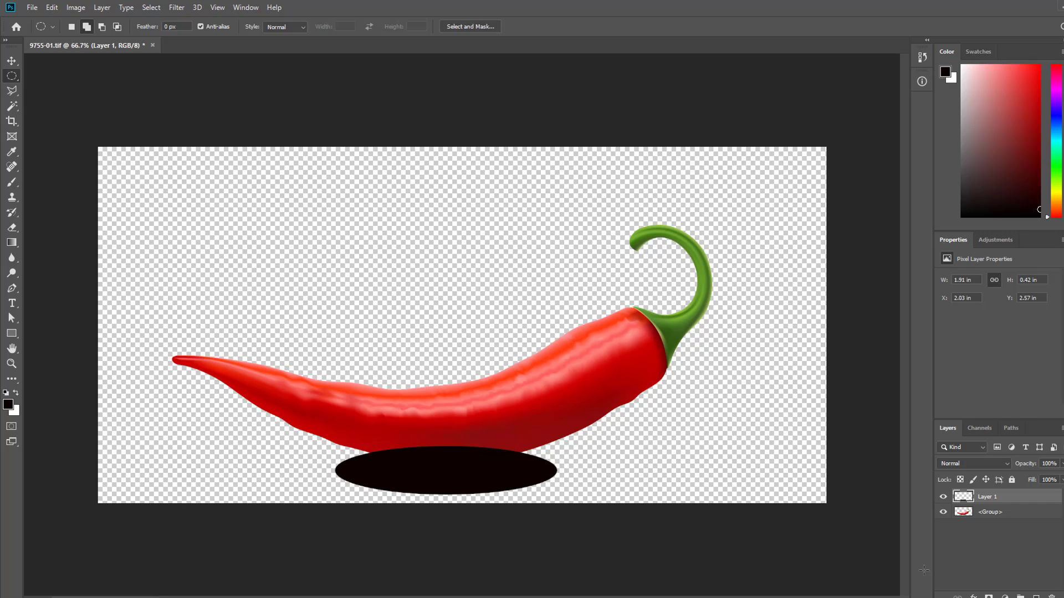
- Set the black ellipse layer's opacity to 35% and place it beneath the chilli layer
{"action": "key", "text": "v"}
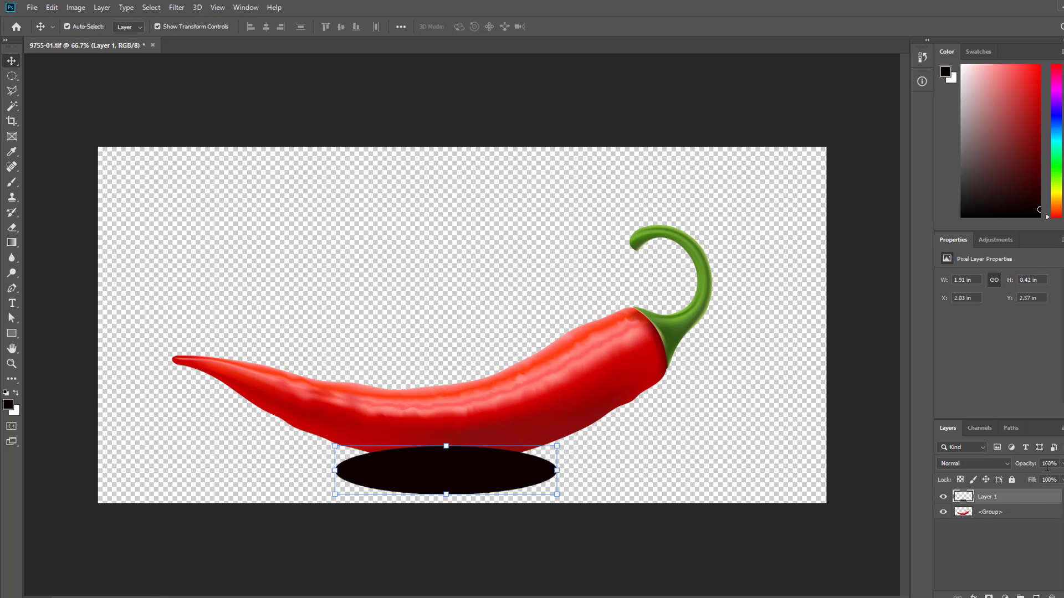
{"action": "type", "text": "30"}
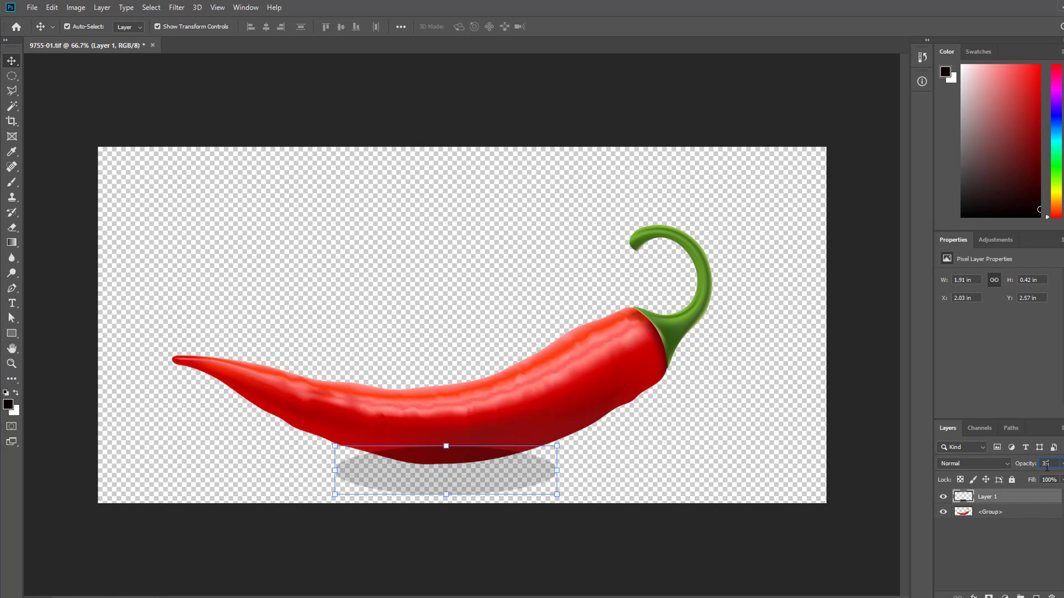
{"action": "left_click_drag", "start_coordinate": [1001, 498], "coordinate": [1003, 520]}
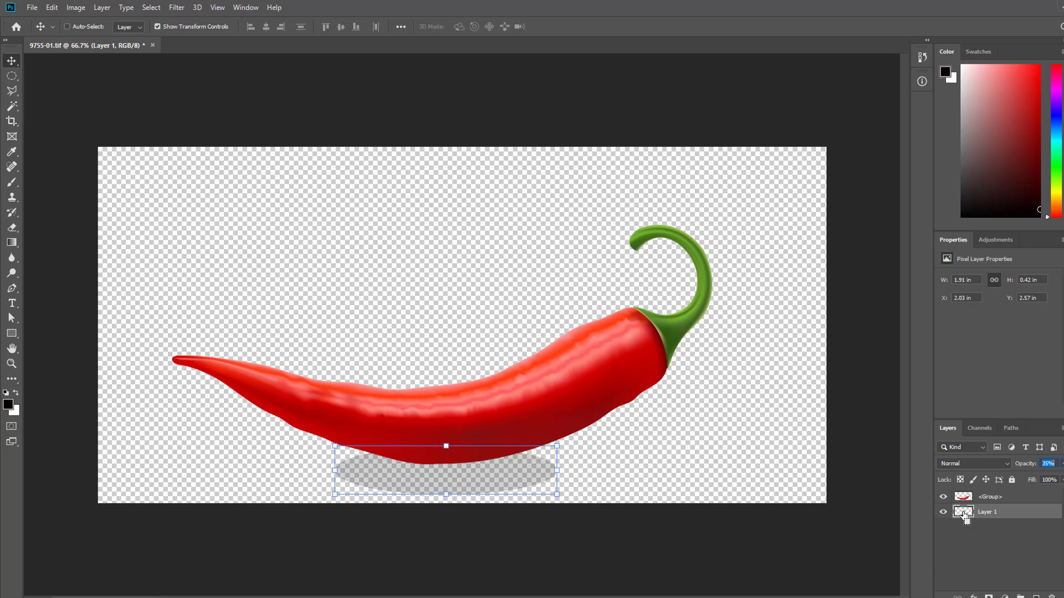
- Load the shadow ellipse's outline as a selection and feather it by 10 pixels
{"action": "left_click", "coordinate": [959, 512], "text": "ctrl"}
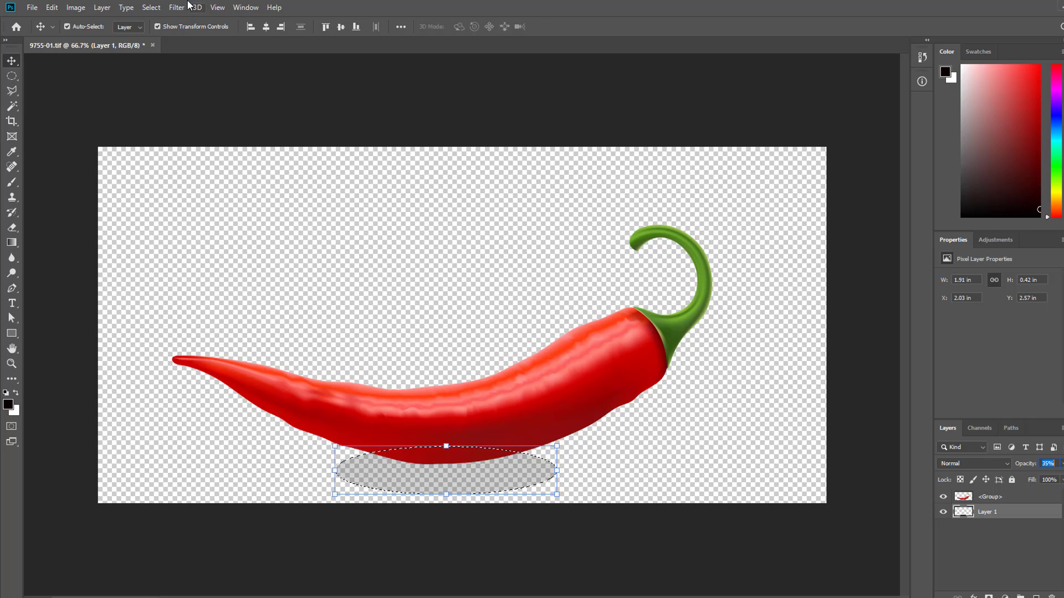
{"action": "left_click", "coordinate": [151, 7]}
{"action": "mouse_move", "coordinate": [231, 176]}
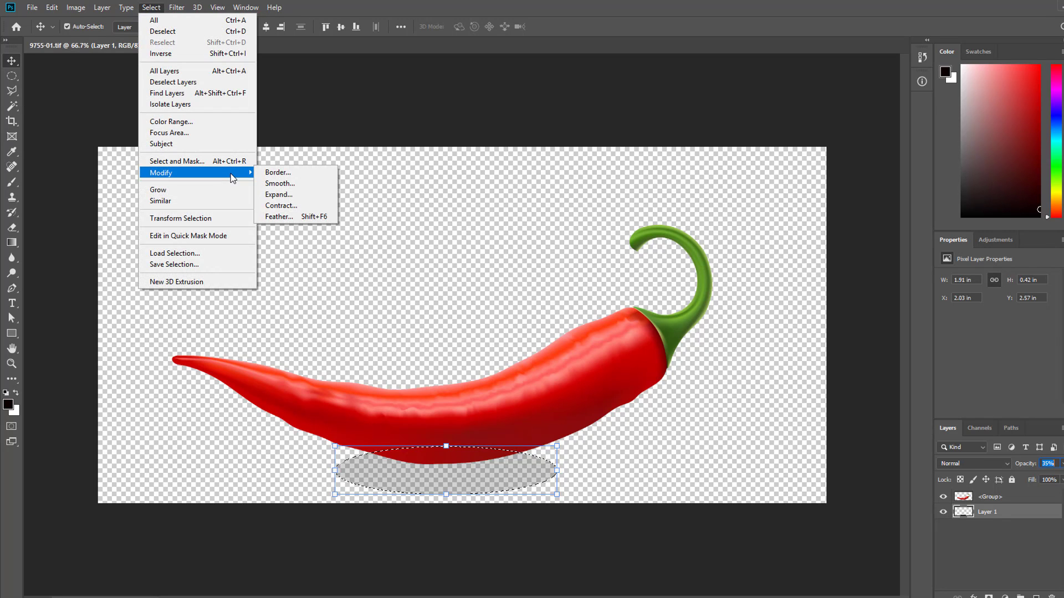
{"action": "left_click", "coordinate": [284, 216]}
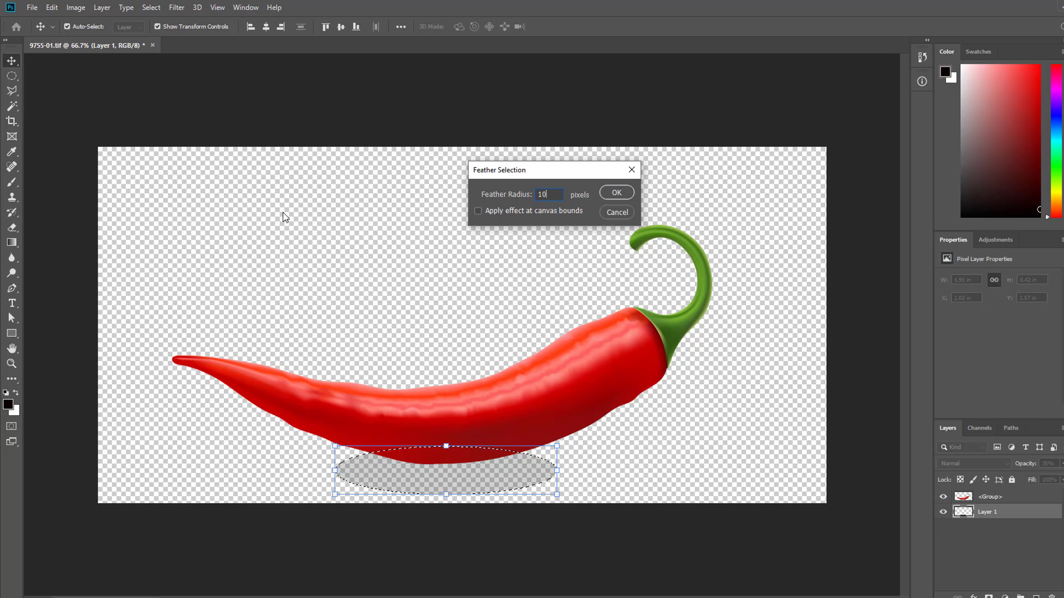
{"action": "key", "text": "Return"}
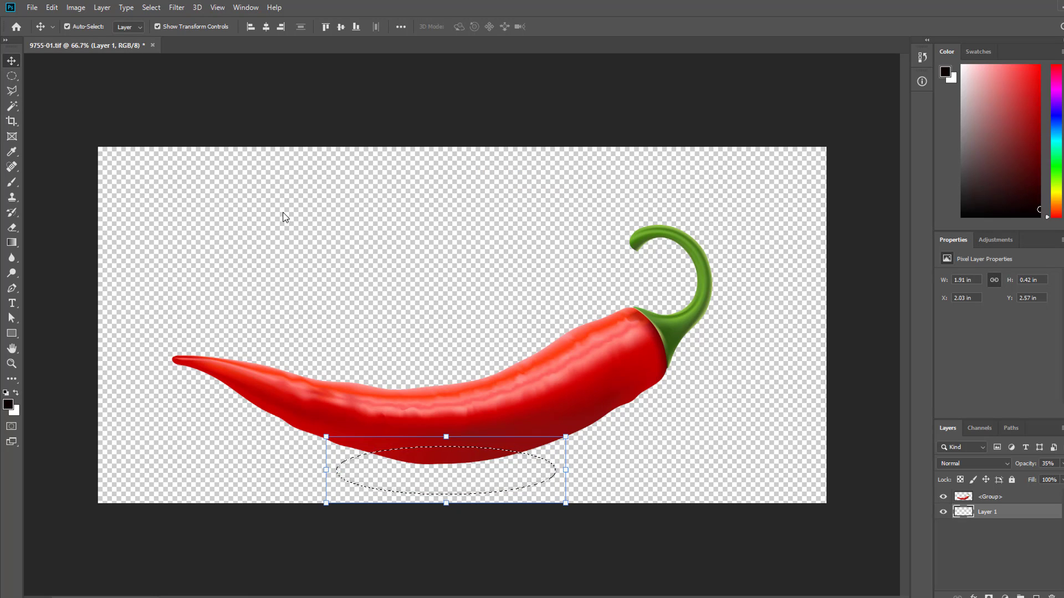
- Invert the feathered selection, delete the shadow's outer edge on Layer 1 to soften it, and clear the selection
{"action": "left_click", "coordinate": [283, 216]}
{"action": "key", "text": "ctrl+shift+i"}
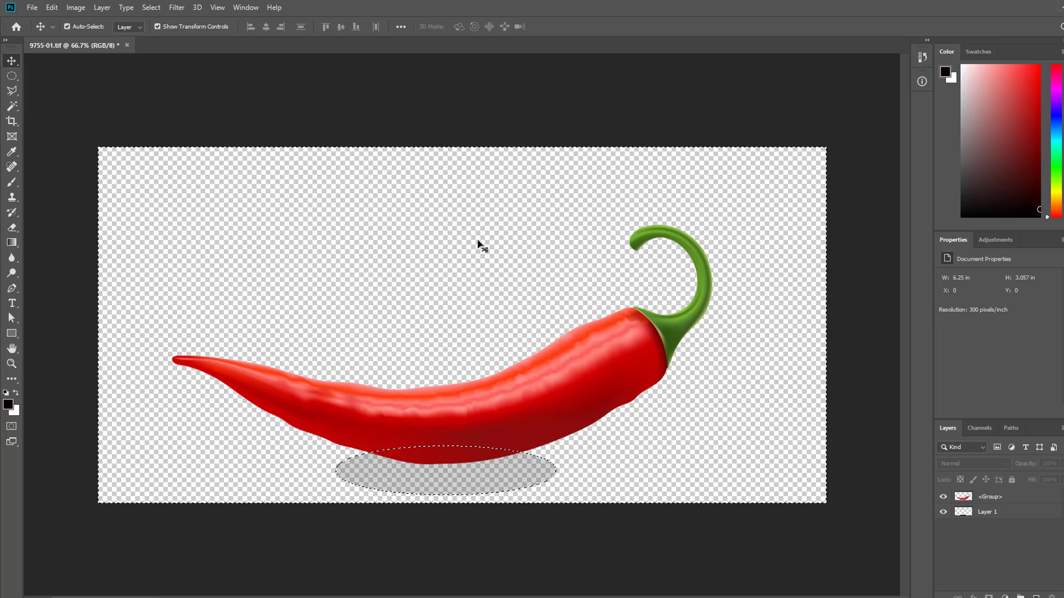
{"action": "left_click", "coordinate": [989, 510]}
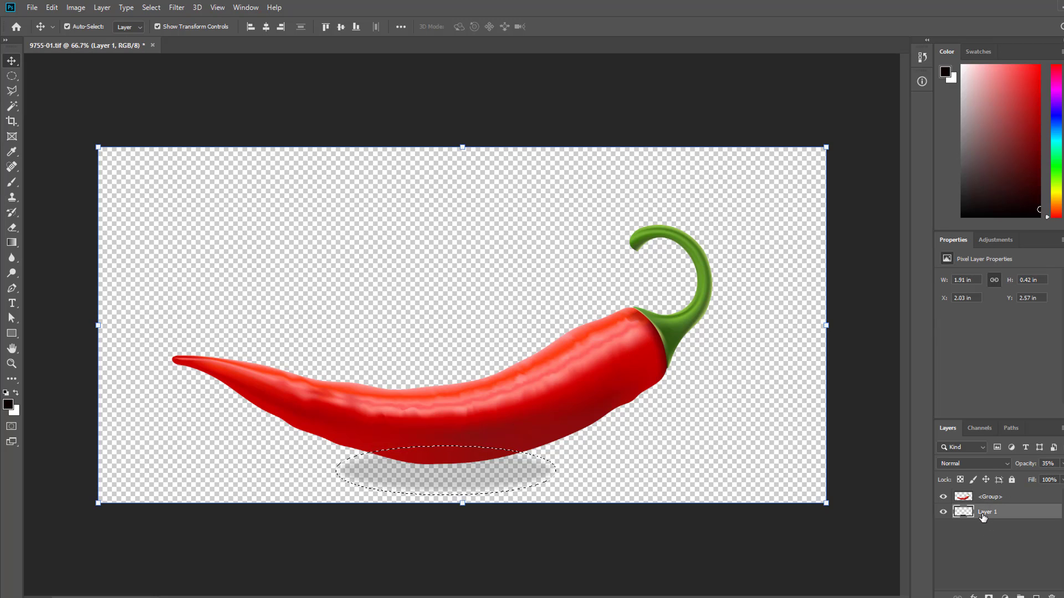
{"action": "key", "text": "ctrl+d"}
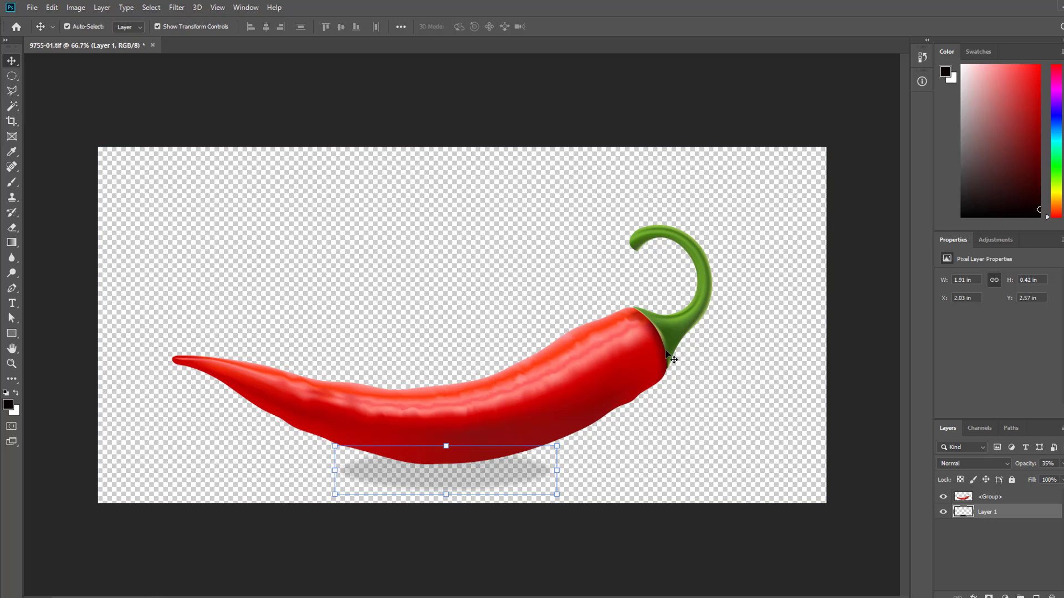
{"action": "left_click", "coordinate": [435, 249]}
- Add a white-filled background layer at the bottom of the layer stack
{"action": "left_click", "coordinate": [618, 361]}
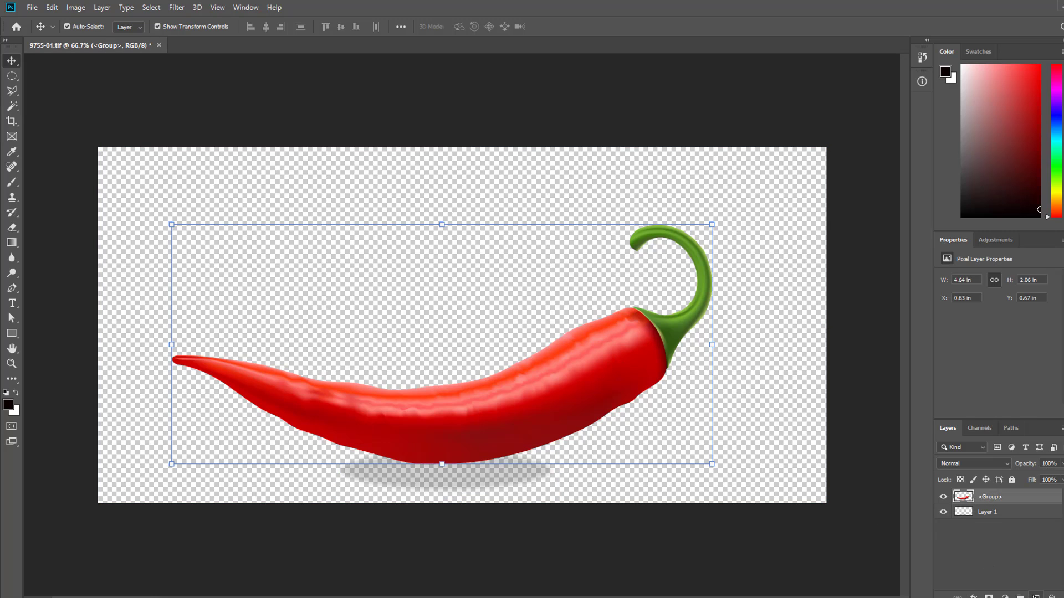
{"action": "left_click", "coordinate": [1036, 596]}
{"action": "left_click_drag", "start_coordinate": [995, 502], "coordinate": [990, 536]}
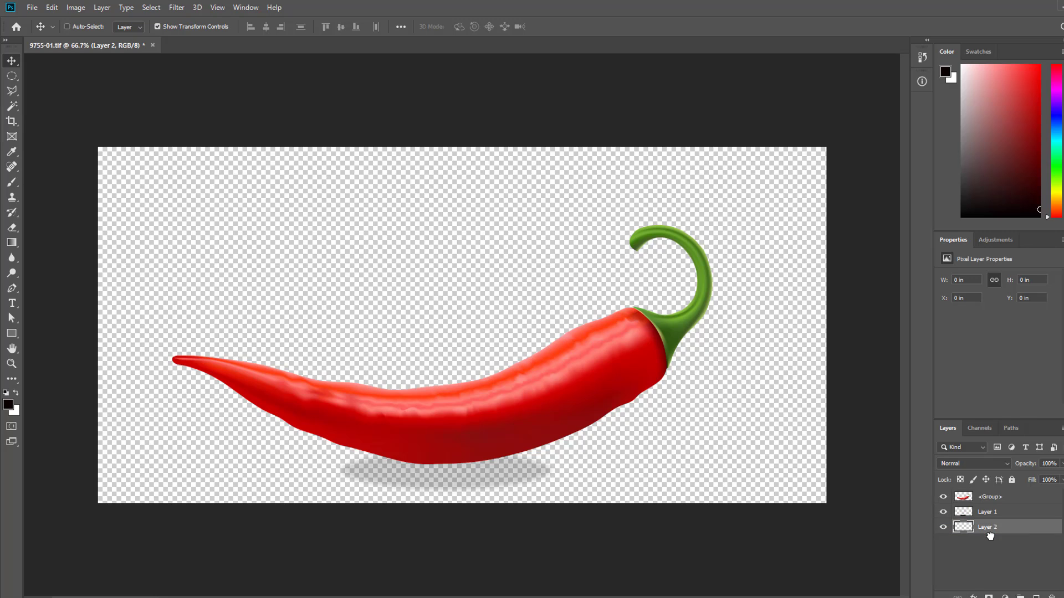
{"action": "key", "text": "ctrl+BackSpace"}
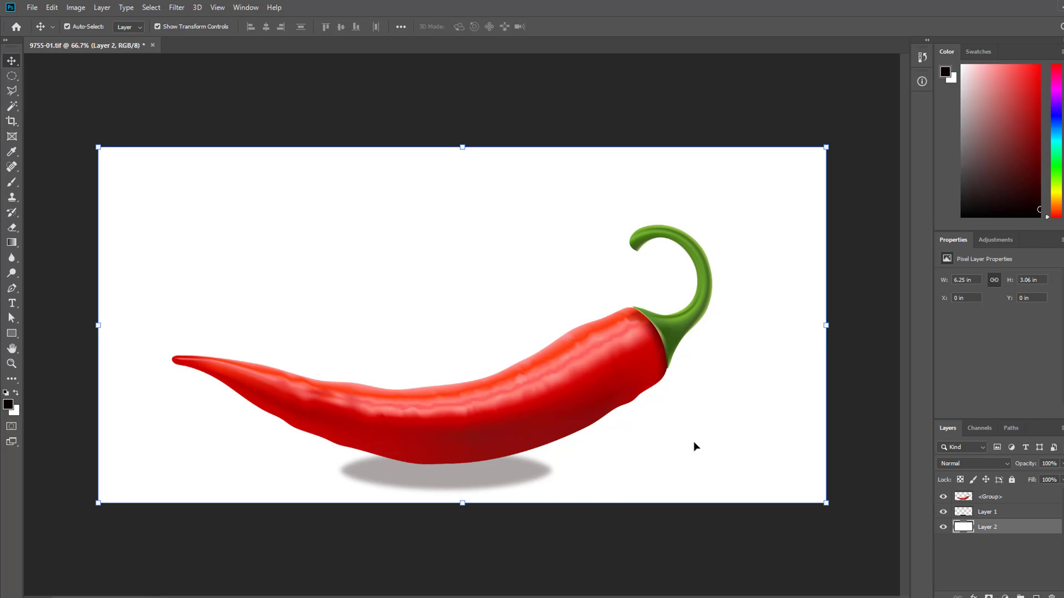
- Select the chilli layer and open the flame image 9755-02.tif from the chilli folder
{"action": "left_click", "coordinate": [497, 488]}
{"action": "left_click", "coordinate": [592, 388]}
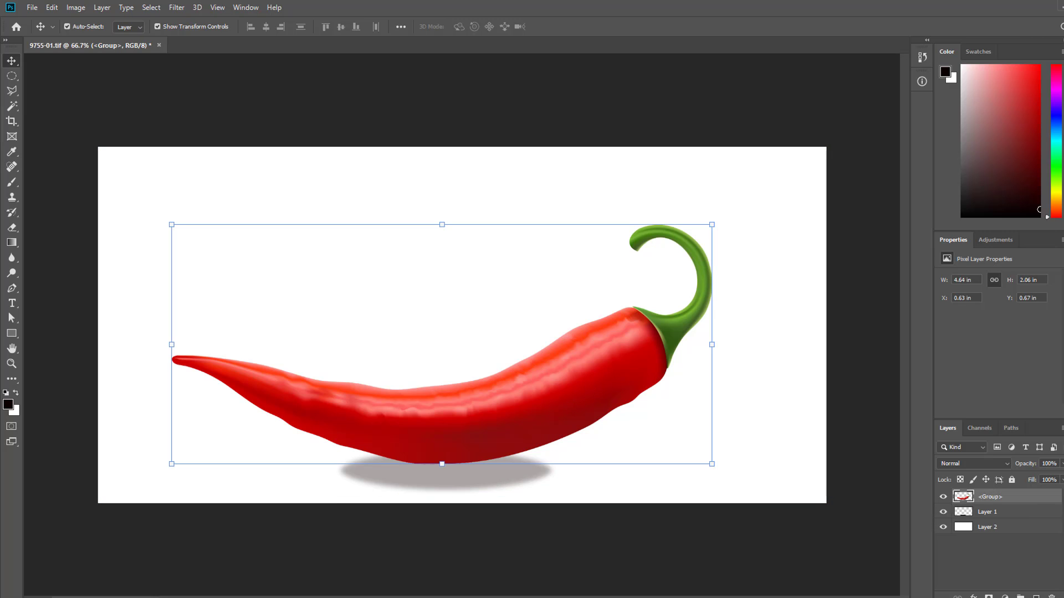
{"action": "left_click", "coordinate": [33, 7]}
{"action": "left_click", "coordinate": [49, 29]}
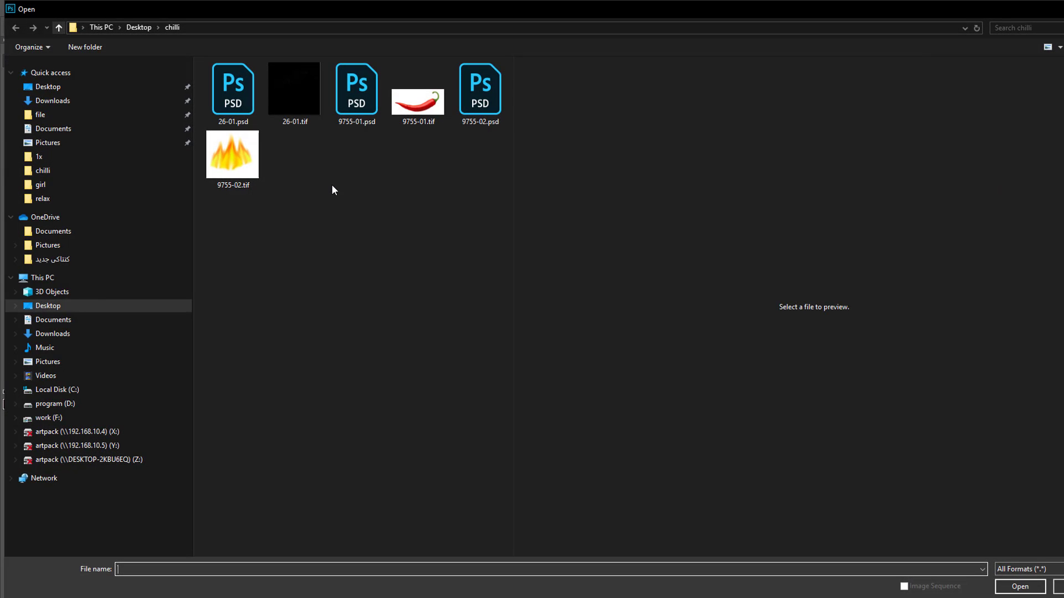
{"action": "double_click", "coordinate": [242, 163]}
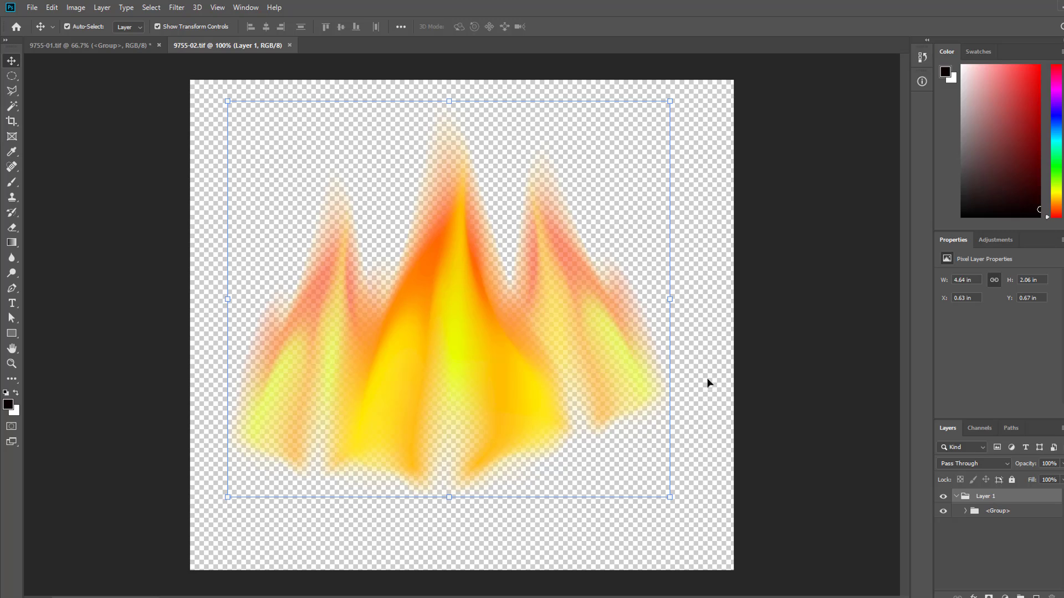
- Merge all the flame layers into one and bring the merged flames into the 9755-01.tif document above the chilli
{"action": "key", "text": "ctrl+alt+a"}
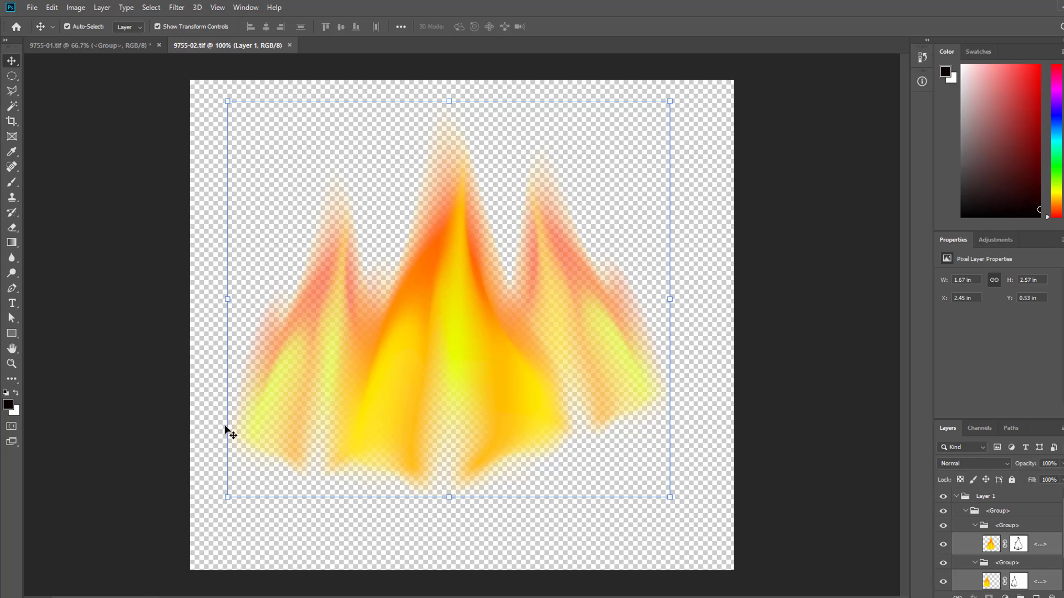
{"action": "key", "text": "ctrl+e"}
{"action": "left_click_drag", "start_coordinate": [492, 378], "coordinate": [475, 327]}
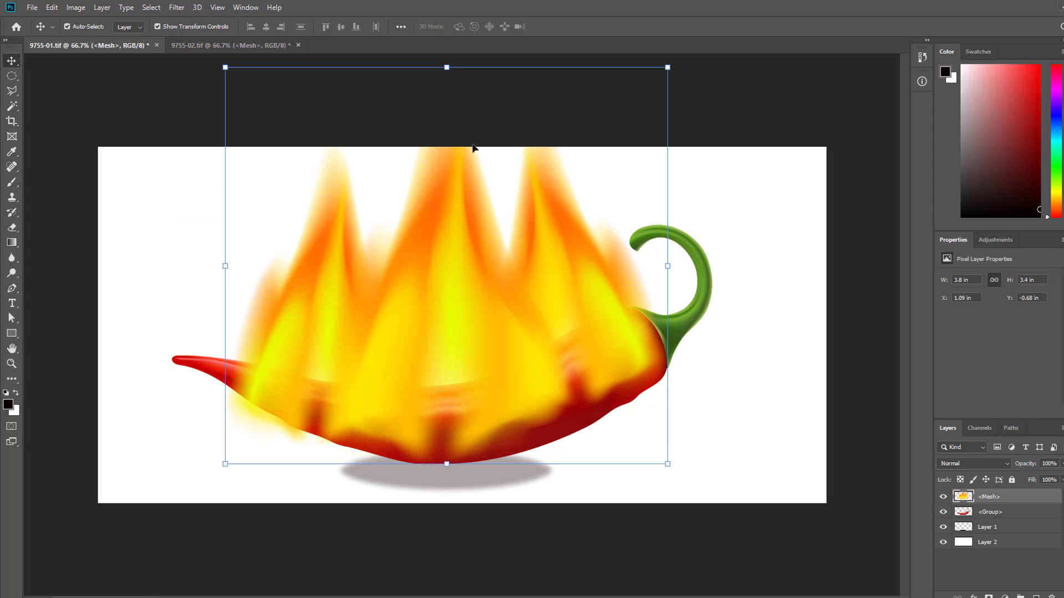
- Scale the flames to about 2.67 × 2.37 in over the chilli's middle and place their layer behind the chilli layer
{"action": "left_click_drag", "start_coordinate": [225, 67], "coordinate": [357, 188]}
{"action": "left_click_drag", "start_coordinate": [505, 353], "coordinate": [492, 336]}
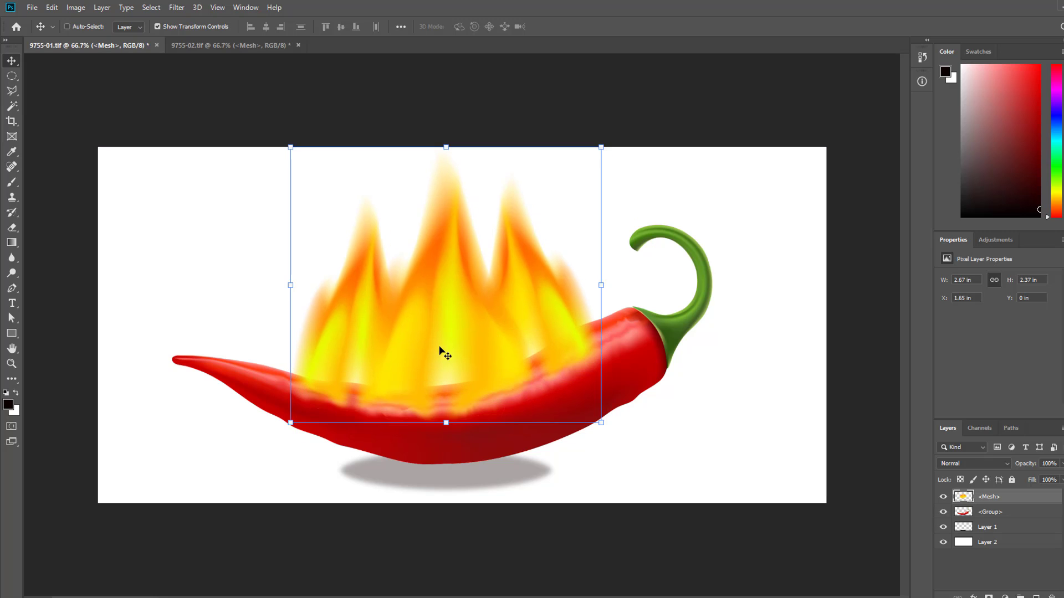
{"action": "key", "text": "ctrl+minus"}
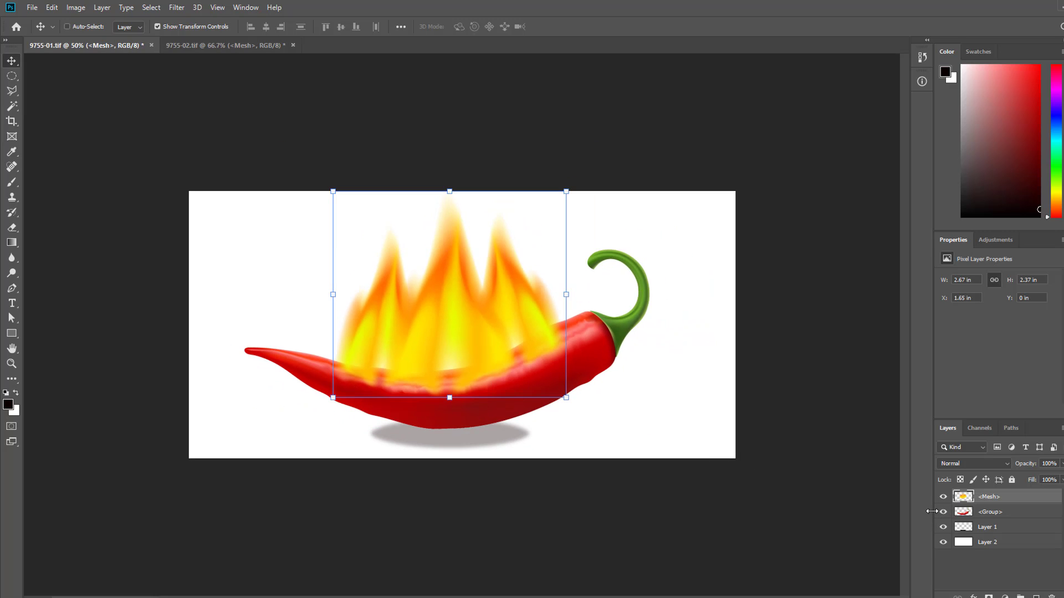
{"action": "key", "text": "ctrl+plus"}
{"action": "key", "text": "ctrl+plus"}
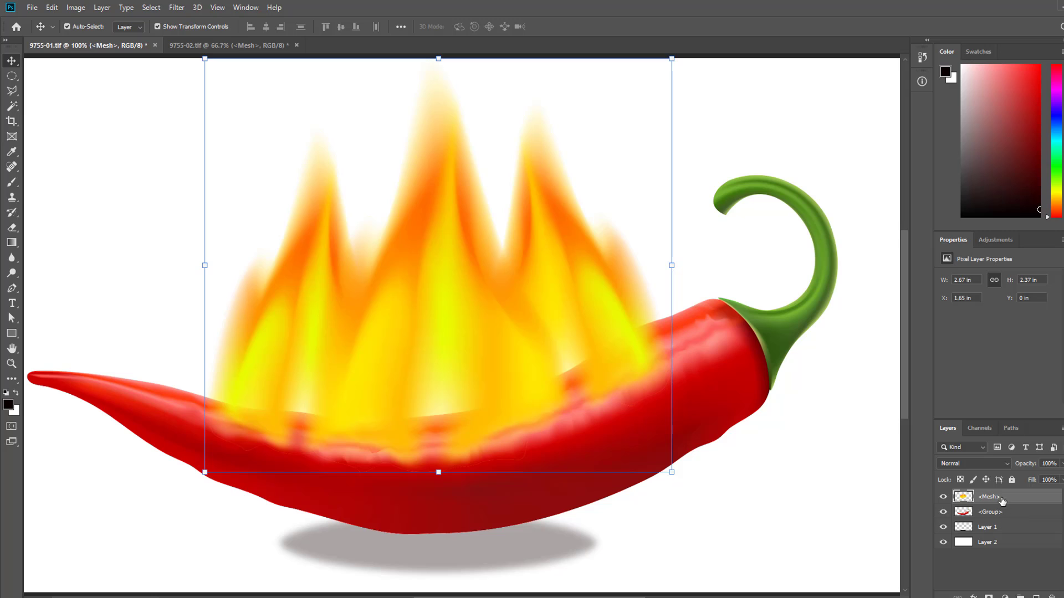
{"action": "left_click_drag", "start_coordinate": [1003, 501], "coordinate": [997, 519]}
{"action": "scroll", "coordinate": [523, 365], "scroll_direction": "down", "scroll_amount": 2}
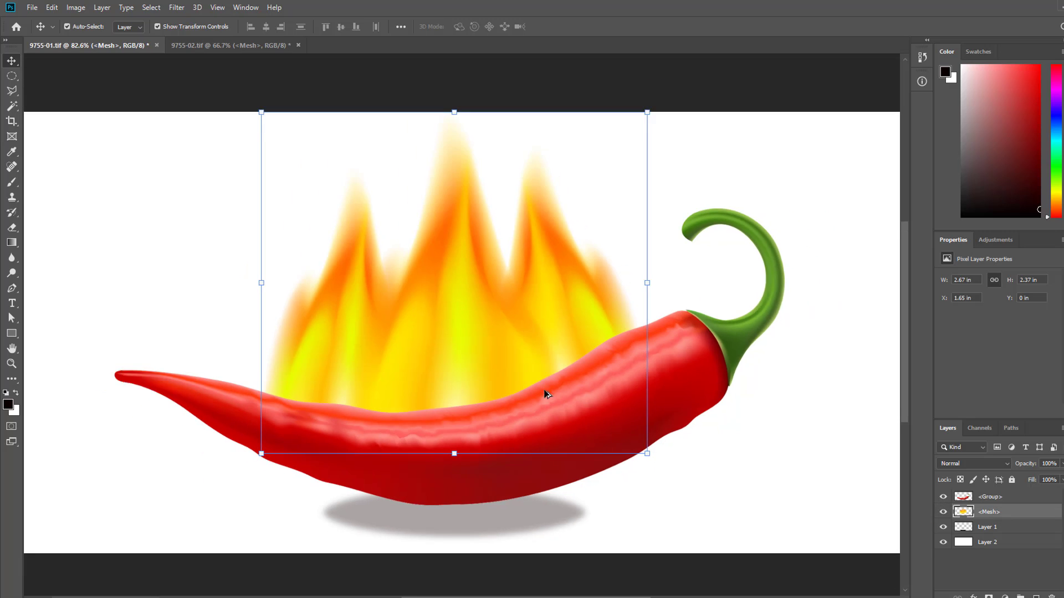
{"action": "left_click", "coordinate": [810, 352]}
{"action": "left_click", "coordinate": [510, 475]}
{"action": "left_click", "coordinate": [819, 403]}
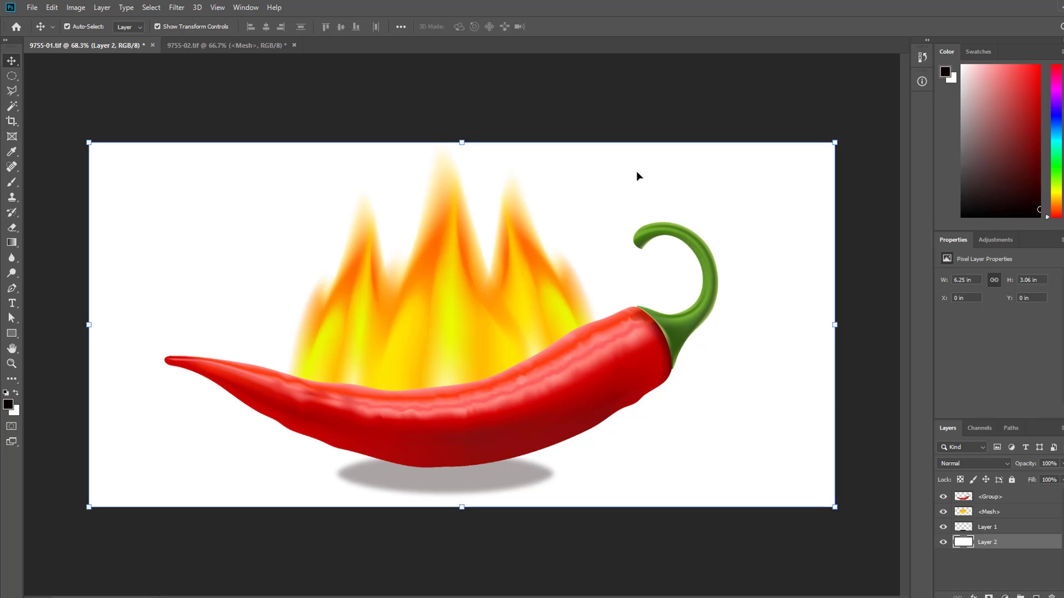
- Set the canvas size to 15 inches wide and 10 inches high
{"action": "left_click", "coordinate": [151, 7]}
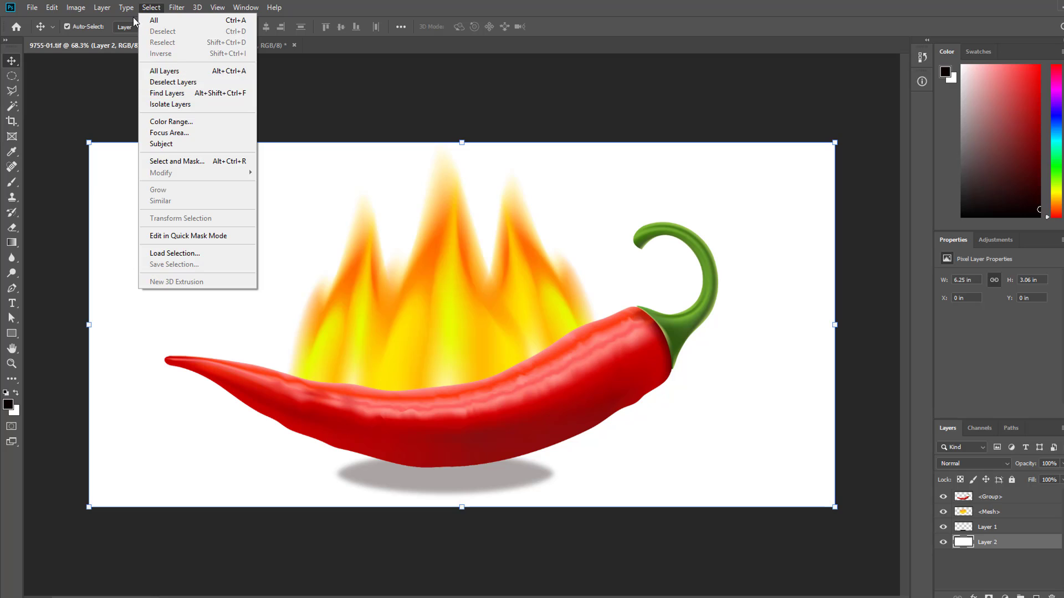
{"action": "mouse_move", "coordinate": [75, 7]}
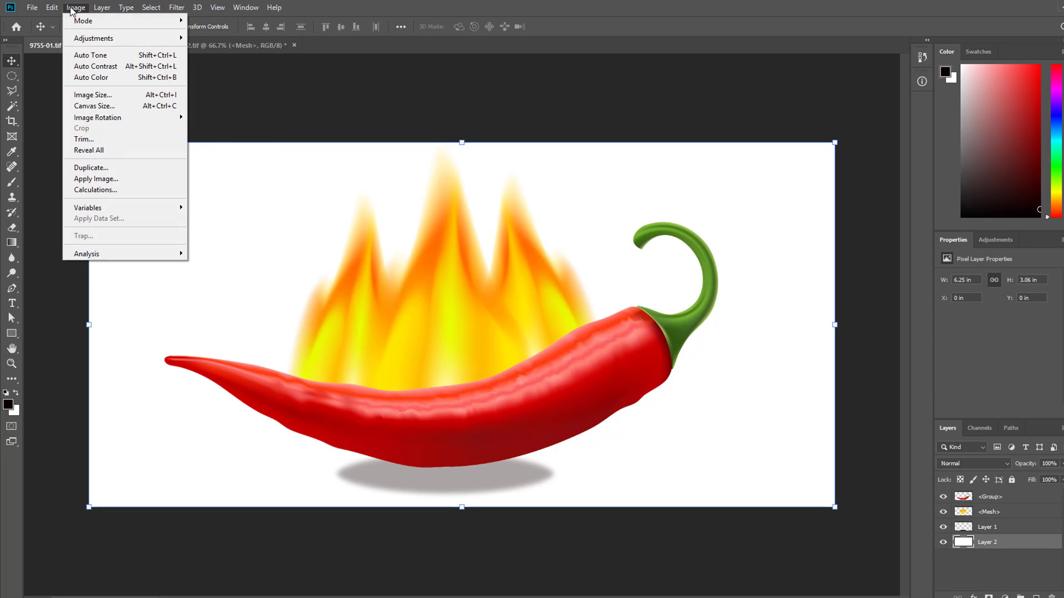
{"action": "left_click", "coordinate": [124, 110]}
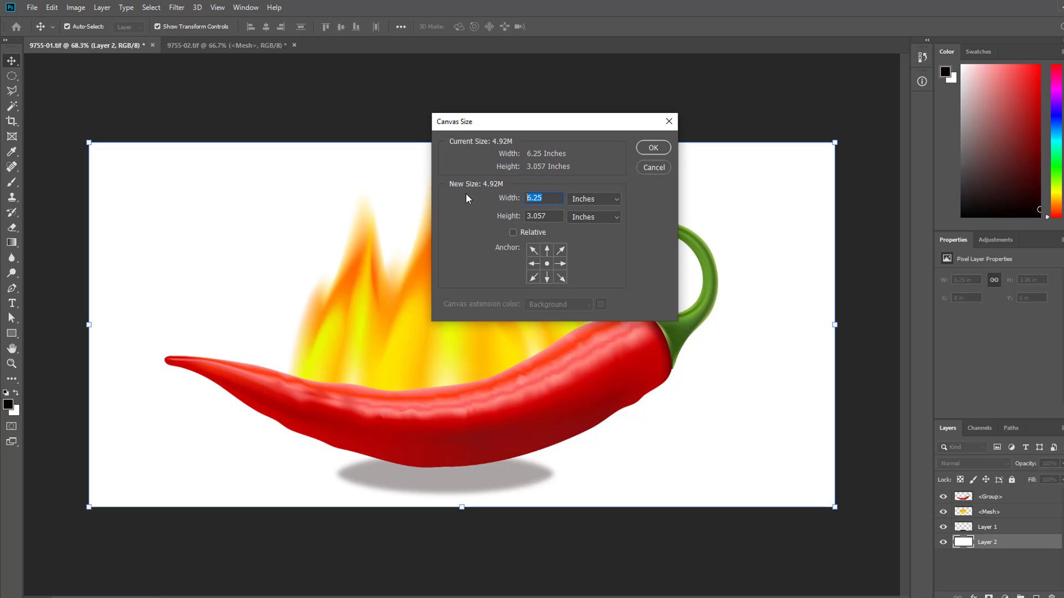
{"action": "type", "text": "15"}
{"action": "key", "text": "Tab"}
{"action": "type", "text": "10"}
{"action": "key", "text": "Return"}
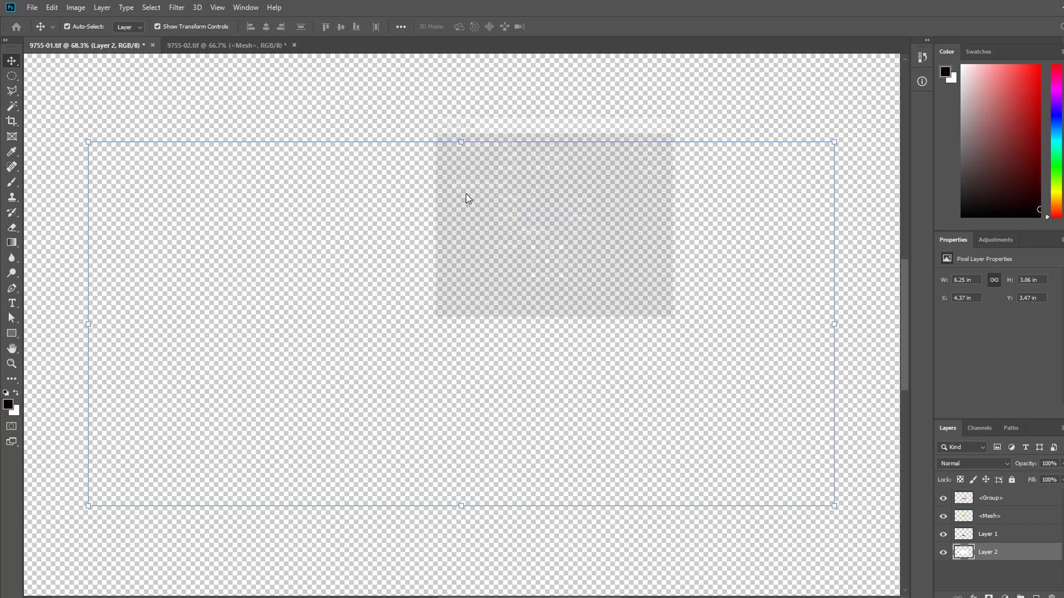
- Delete the white background layer behind the chilli artwork
{"action": "scroll", "coordinate": [582, 229], "scroll_direction": "down", "scroll_amount": 5}
{"action": "left_click", "coordinate": [818, 302]}
{"action": "scroll", "coordinate": [471, 274], "scroll_direction": "down", "scroll_amount": 8}
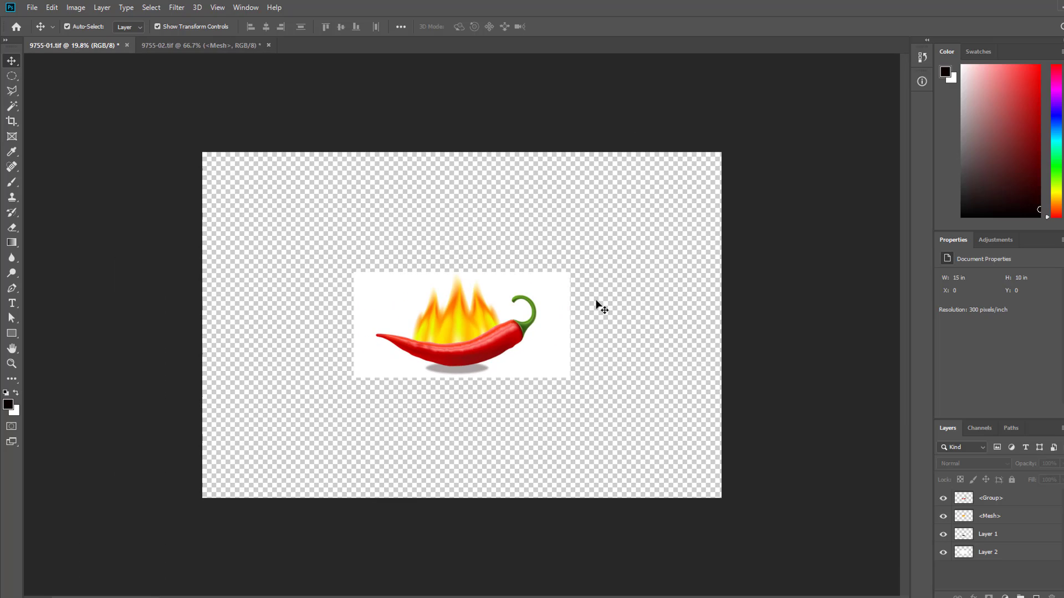
{"action": "left_click", "coordinate": [542, 282]}
{"action": "key", "text": "Delete"}
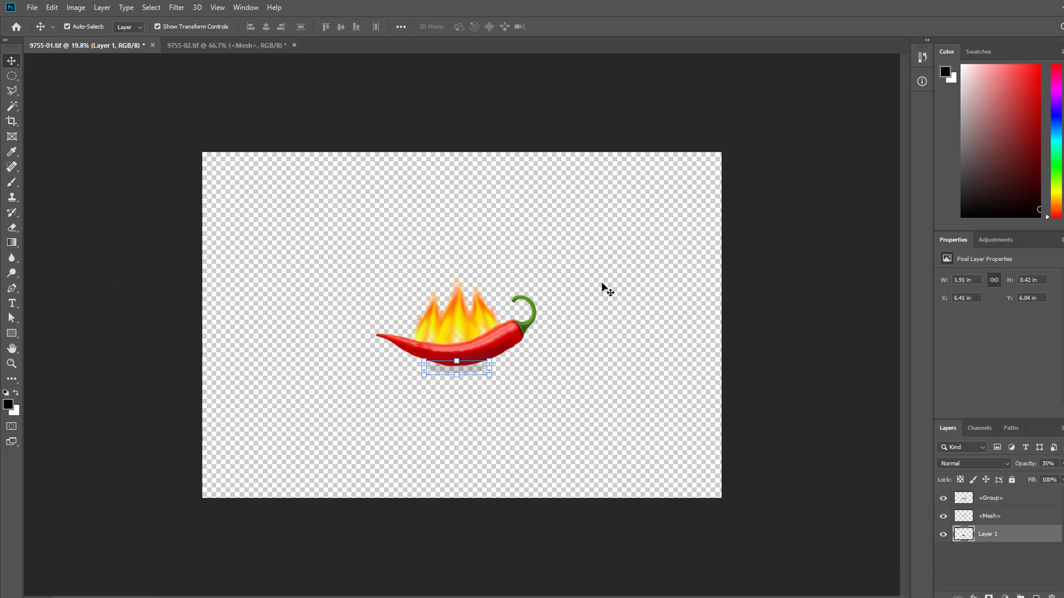
- Scale the chilli, flames and shadow layers together to about 10.92 × 6.67 in across the middle of the canvas
{"action": "left_click_drag", "start_coordinate": [609, 272], "coordinate": [277, 456]}
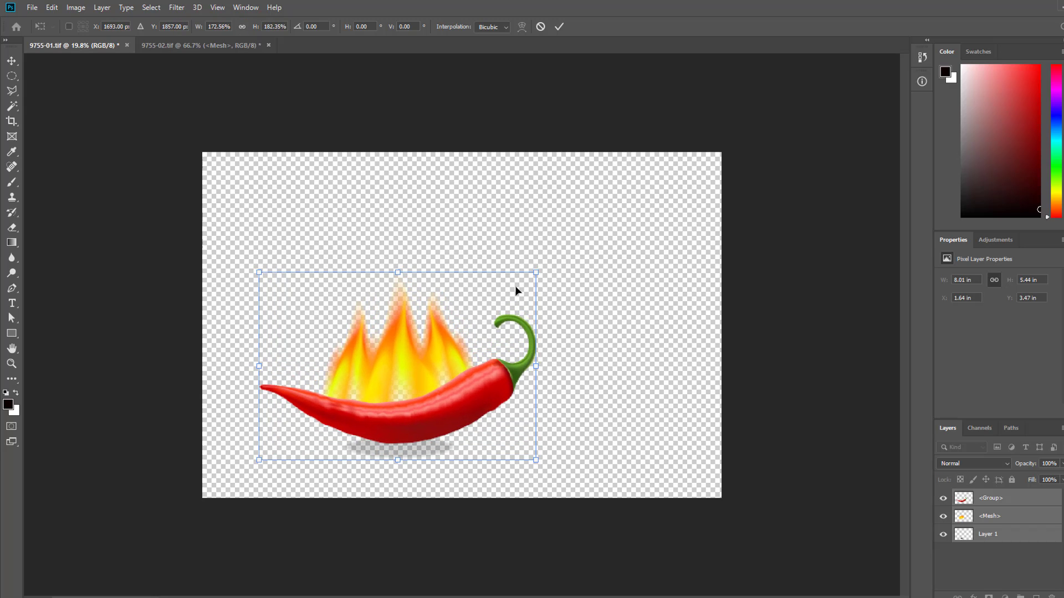
{"action": "left_click_drag", "start_coordinate": [536, 276], "coordinate": [636, 231]}
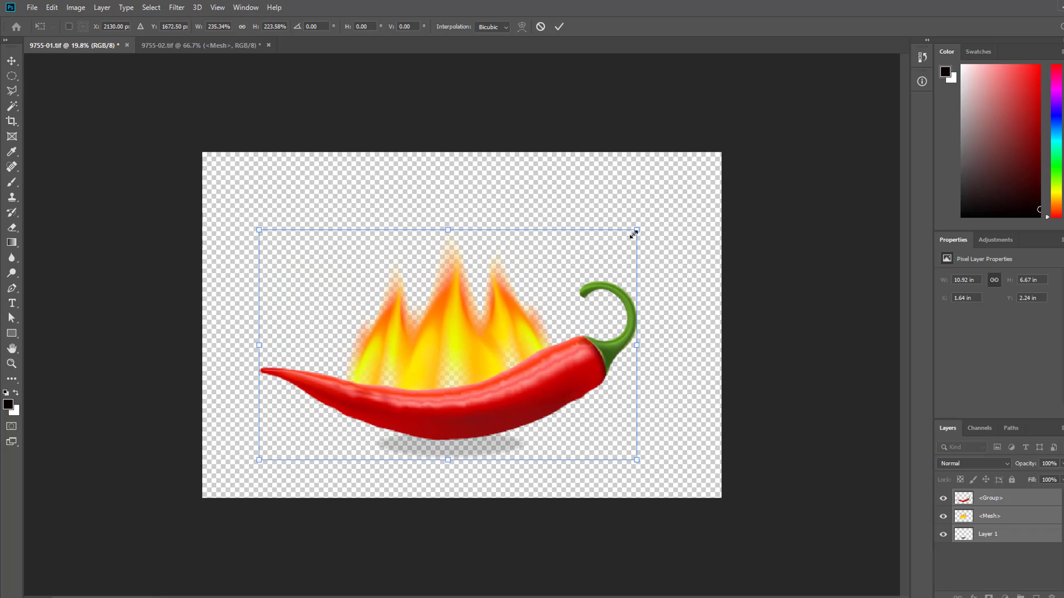
{"action": "key", "text": "Return"}
{"action": "left_click", "coordinate": [164, 95]}
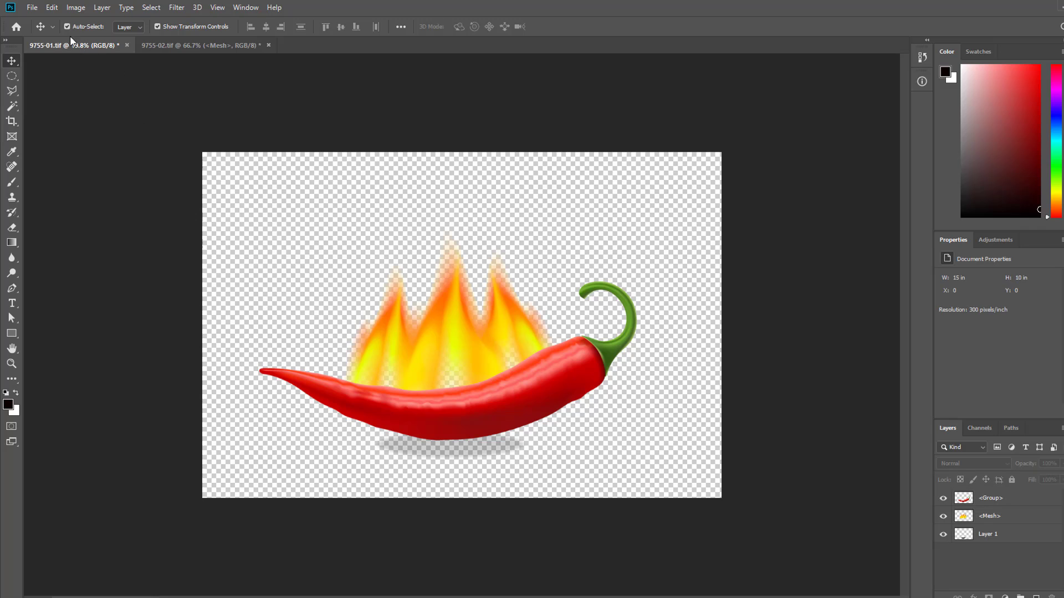
- Open 26-01.psd and bring its sparks image into the 9755-01.tif document, aligned with the canvas's upper-left corner
{"action": "left_click", "coordinate": [36, 10]}
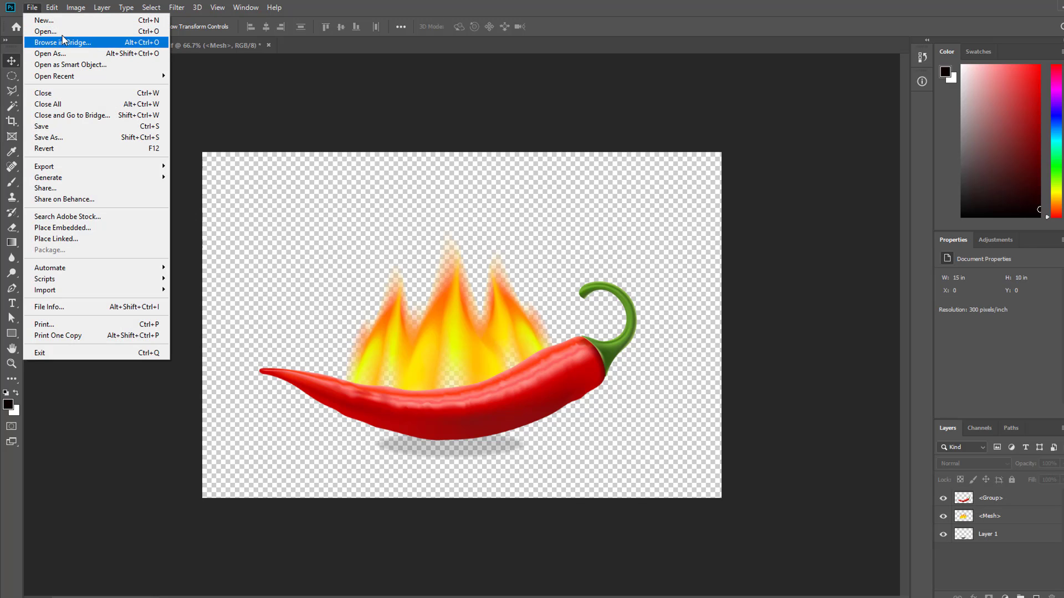
{"action": "left_click", "coordinate": [66, 31]}
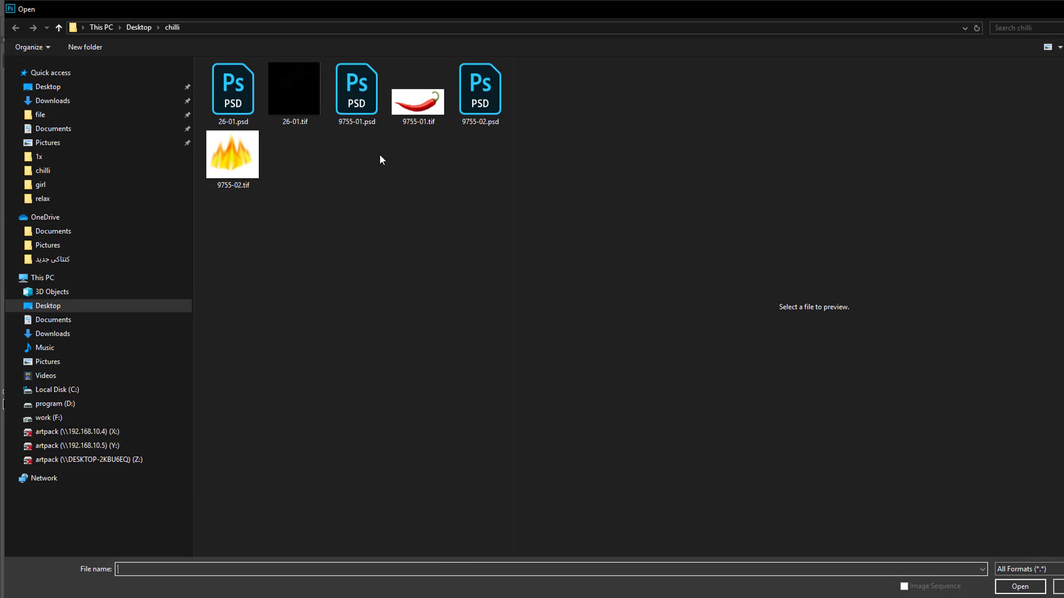
{"action": "left_click", "coordinate": [225, 78]}
{"action": "double_click", "coordinate": [224, 77]}
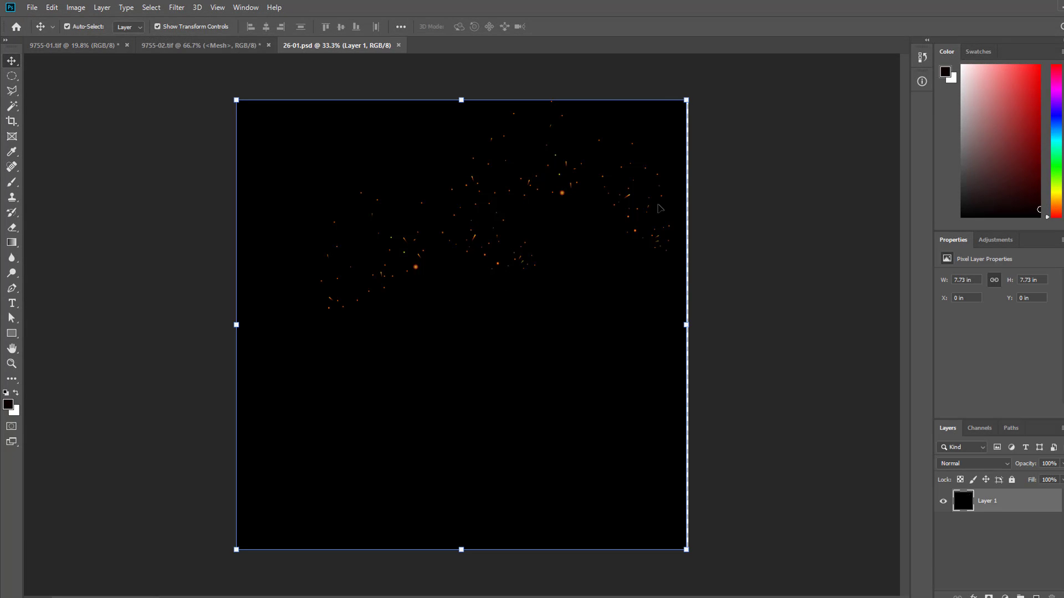
{"action": "left_click_drag", "start_coordinate": [550, 187], "coordinate": [369, 329]}
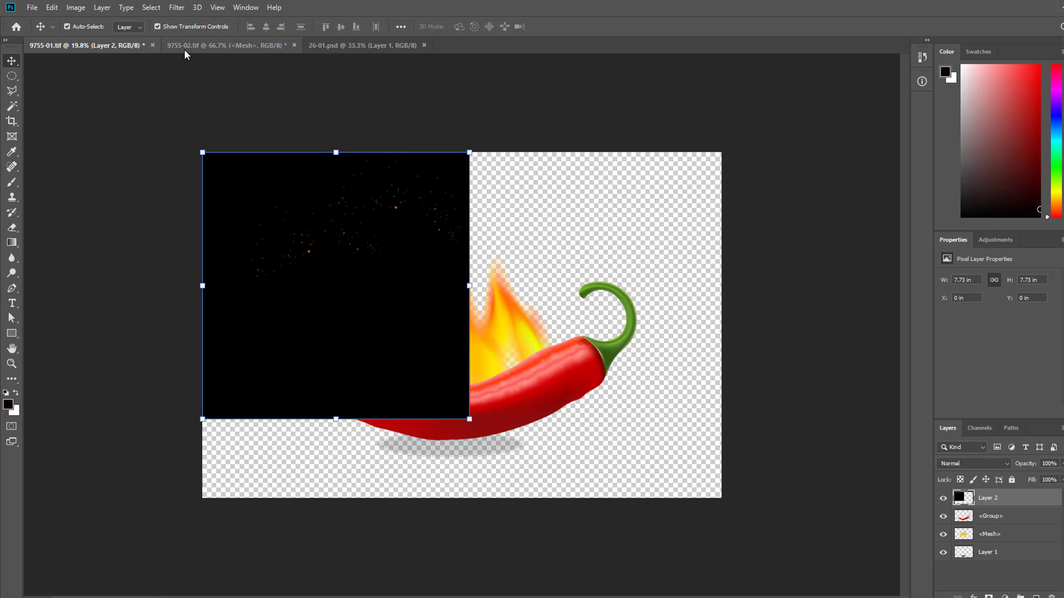
- Enlarge the sparks layer to about 15.36 × 15.36 in to cover the canvas and place it beneath all other layers
{"action": "left_click_drag", "start_coordinate": [470, 421], "coordinate": [792, 596]}
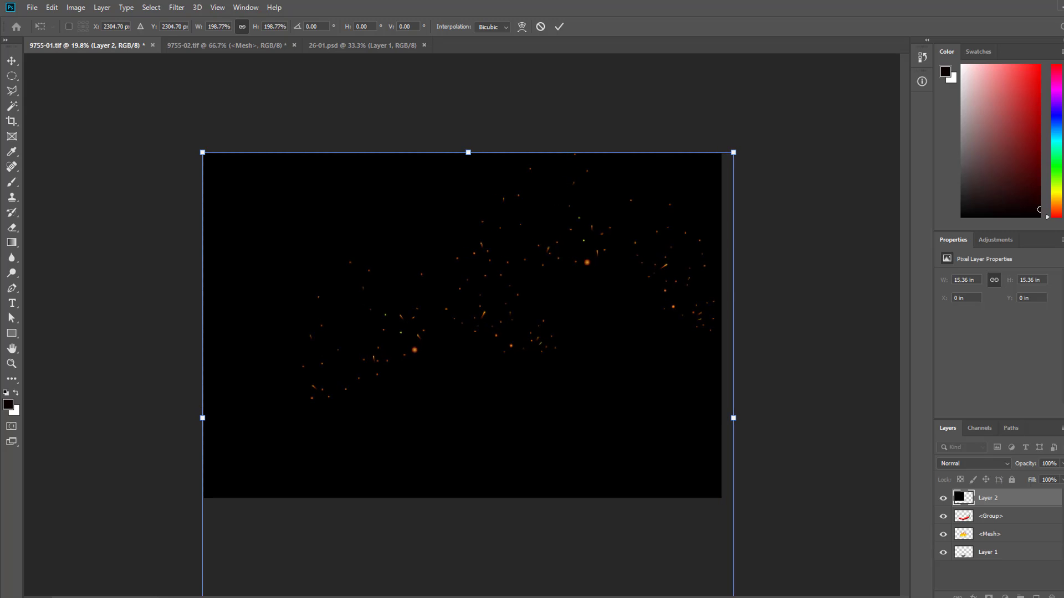
{"action": "key", "text": "Return"}
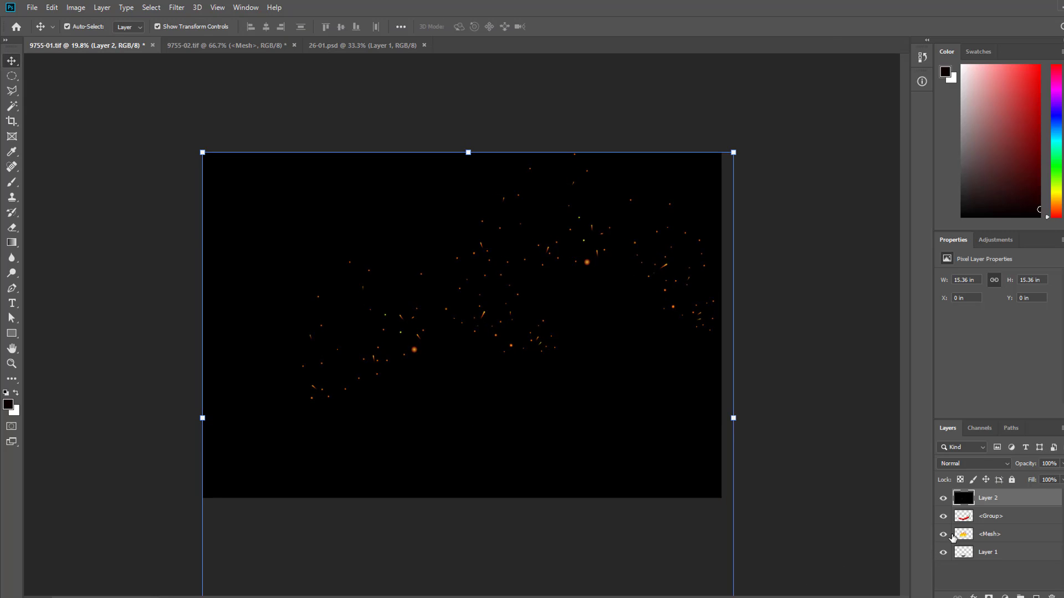
{"action": "left_click_drag", "start_coordinate": [986, 502], "coordinate": [987, 560]}
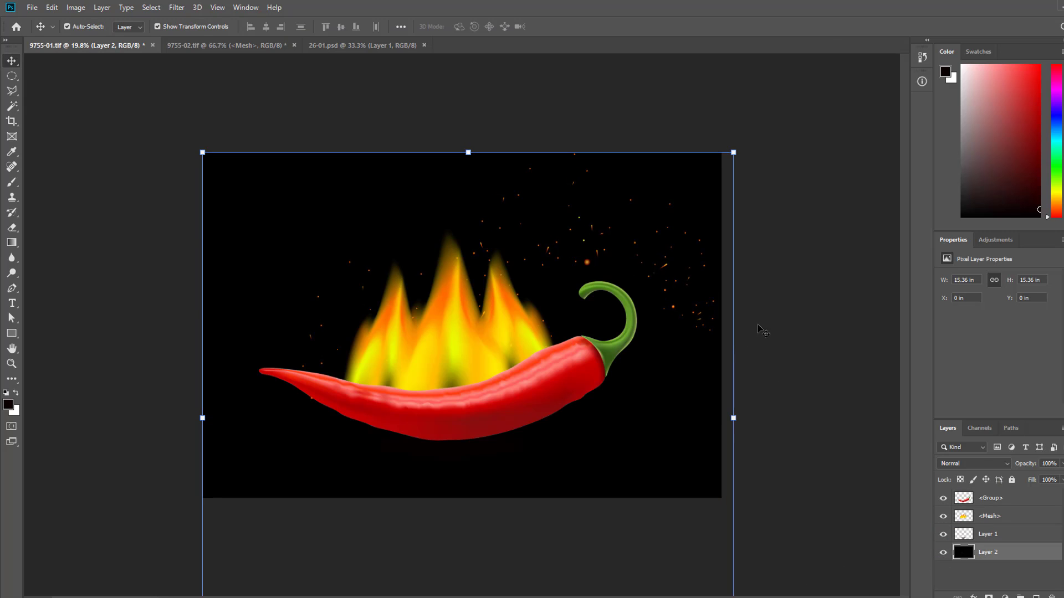
{"action": "left_click", "coordinate": [756, 330]}
{"action": "left_click_drag", "start_coordinate": [690, 259], "coordinate": [677, 255]}
{"action": "left_click", "coordinate": [449, 366]}
- Duplicate the flames layer slightly lower behind the chilli and reduce the copy's height to about 4.25 in
{"action": "scroll", "coordinate": [451, 370], "scroll_direction": "up", "scroll_amount": 5}
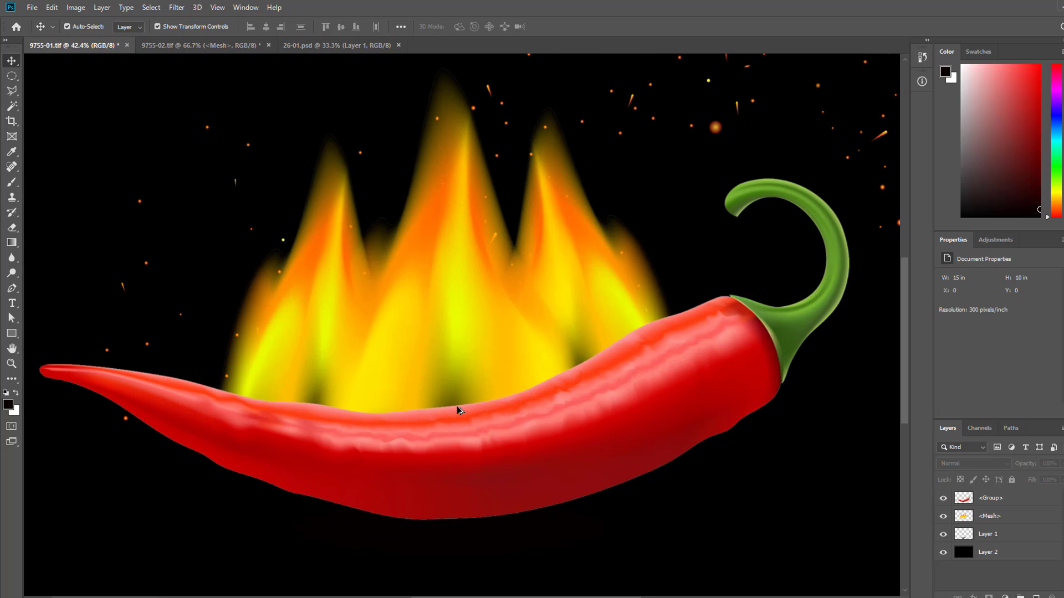
{"action": "scroll", "coordinate": [495, 378], "scroll_direction": "down", "scroll_amount": 3}
{"action": "scroll", "coordinate": [474, 315], "scroll_direction": "up", "scroll_amount": 4}
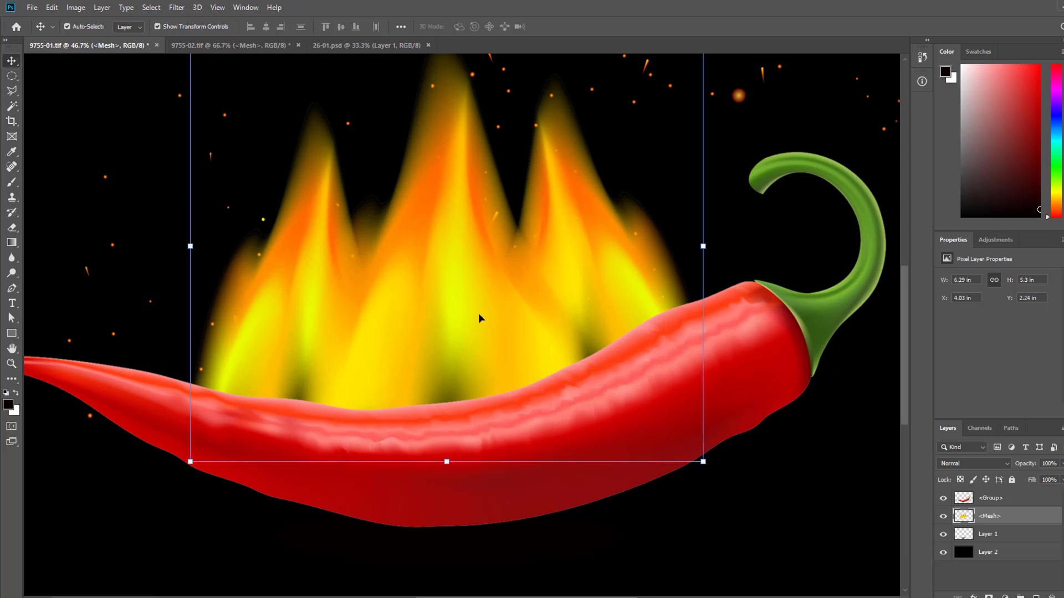
{"action": "left_click_drag", "start_coordinate": [511, 304], "coordinate": [507, 340]}
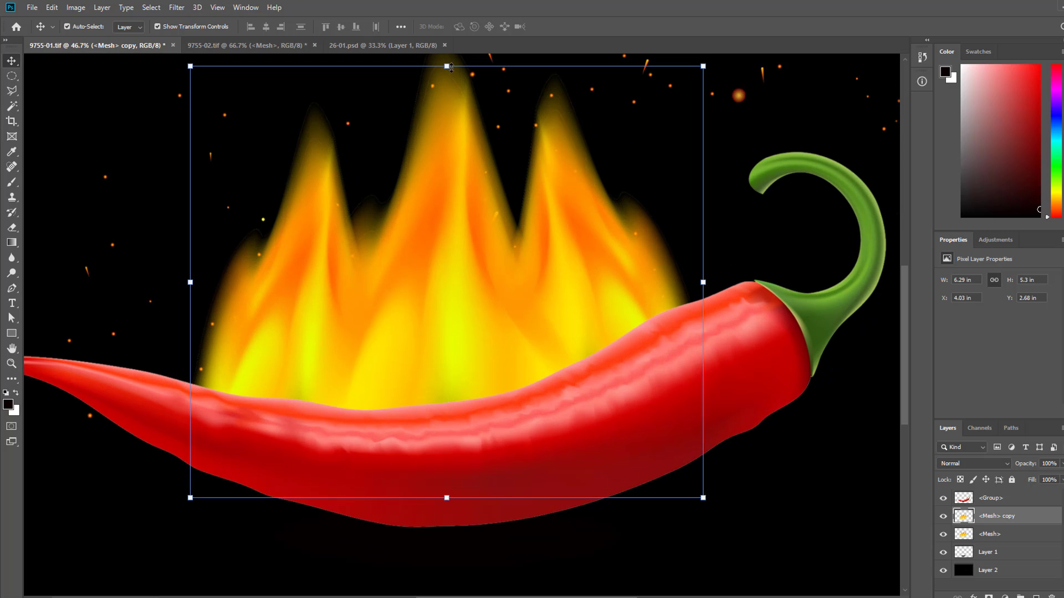
{"action": "left_click_drag", "start_coordinate": [455, 68], "coordinate": [458, 151]}
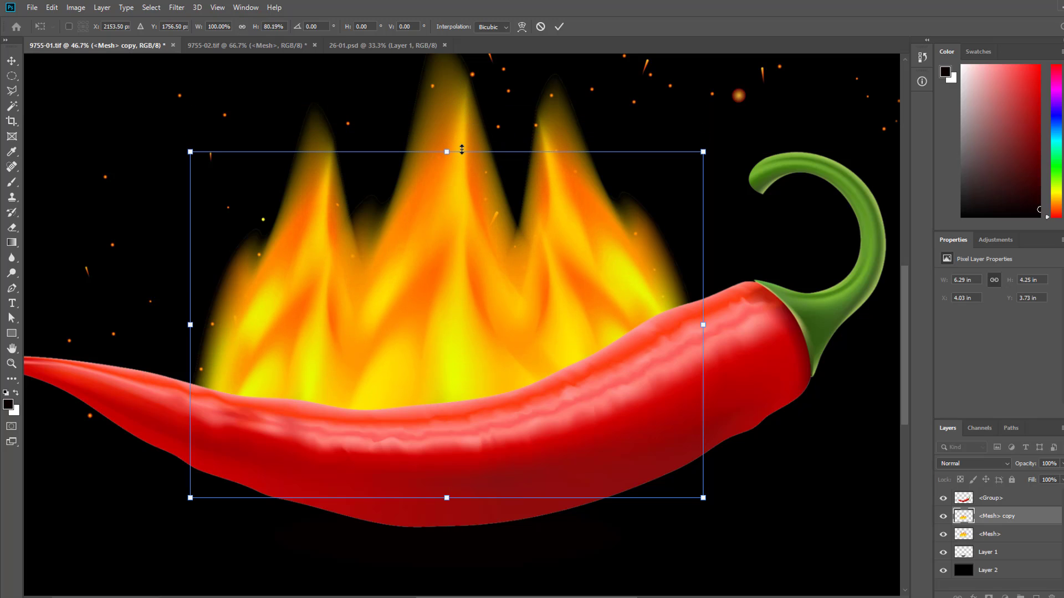
{"action": "left_click", "coordinate": [559, 26]}
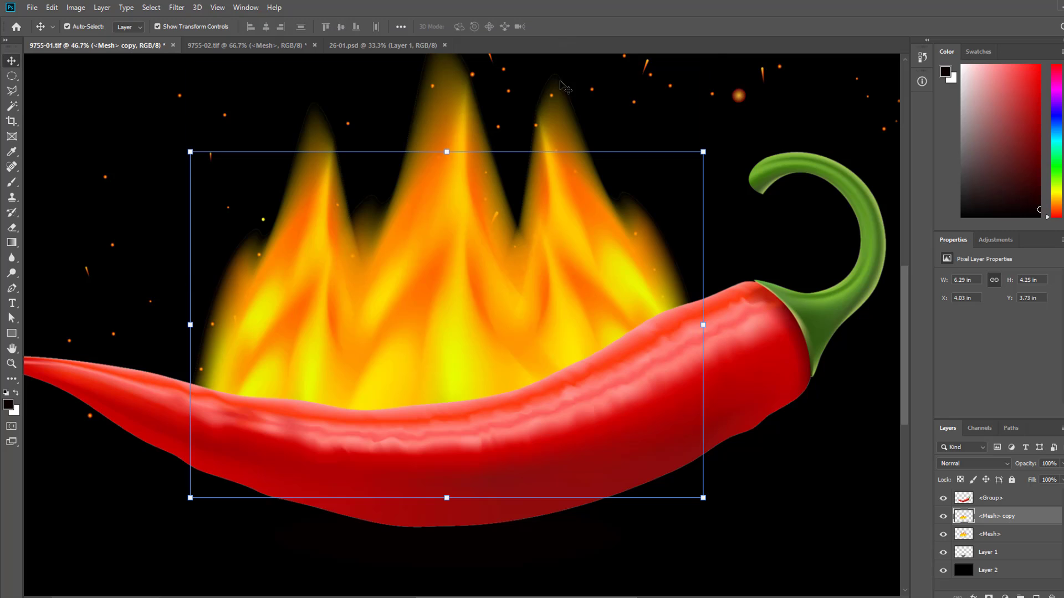
{"action": "key", "text": "ctrl+0"}
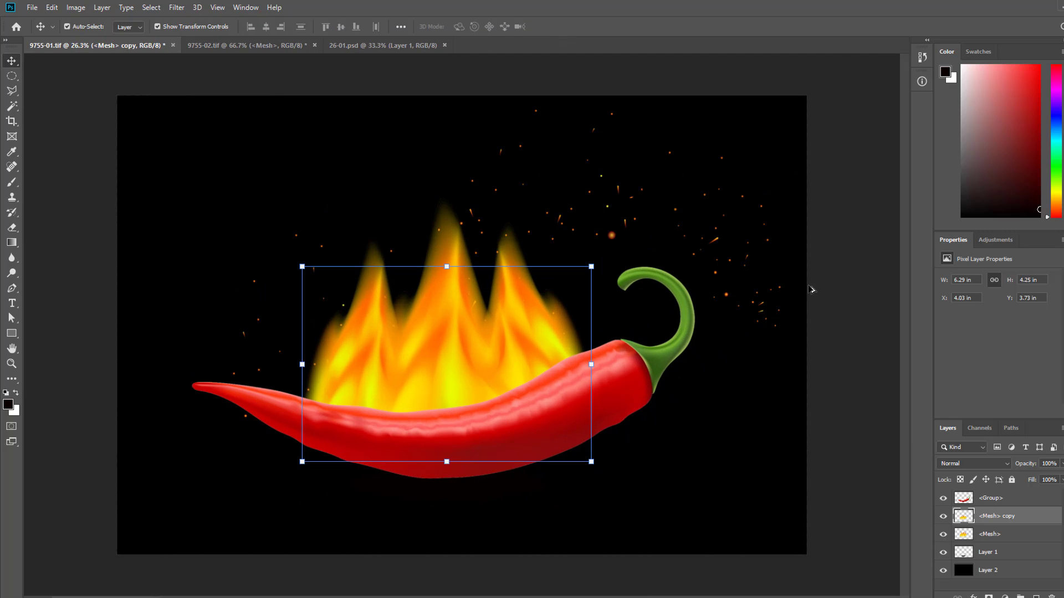
{"action": "left_click", "coordinate": [852, 189]}
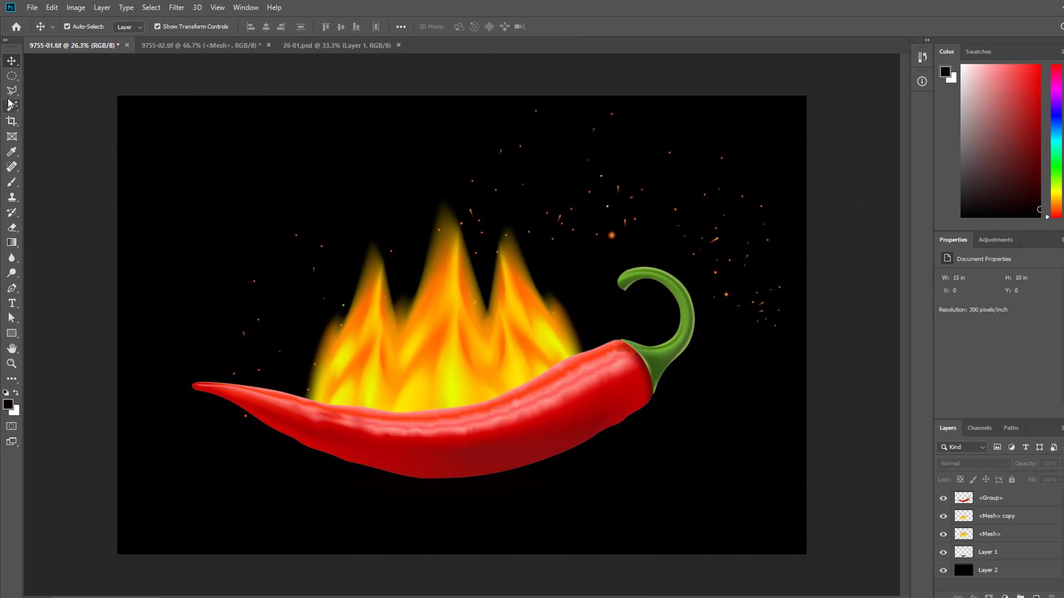
- Start a text line in the upper-left area of the black canvas
{"action": "left_click", "coordinate": [12, 303]}
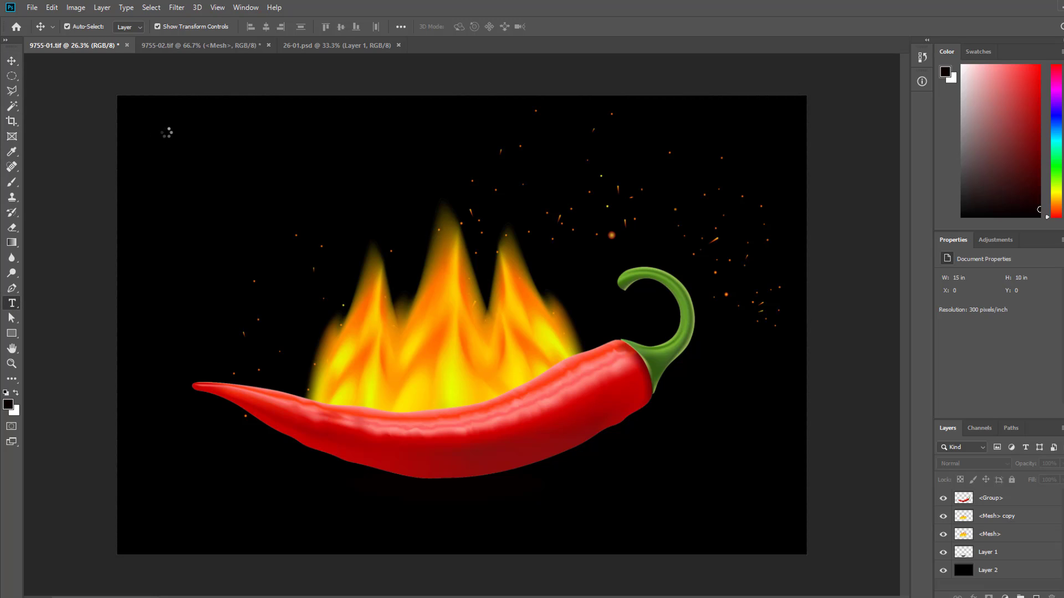
{"action": "left_click", "coordinate": [166, 133]}
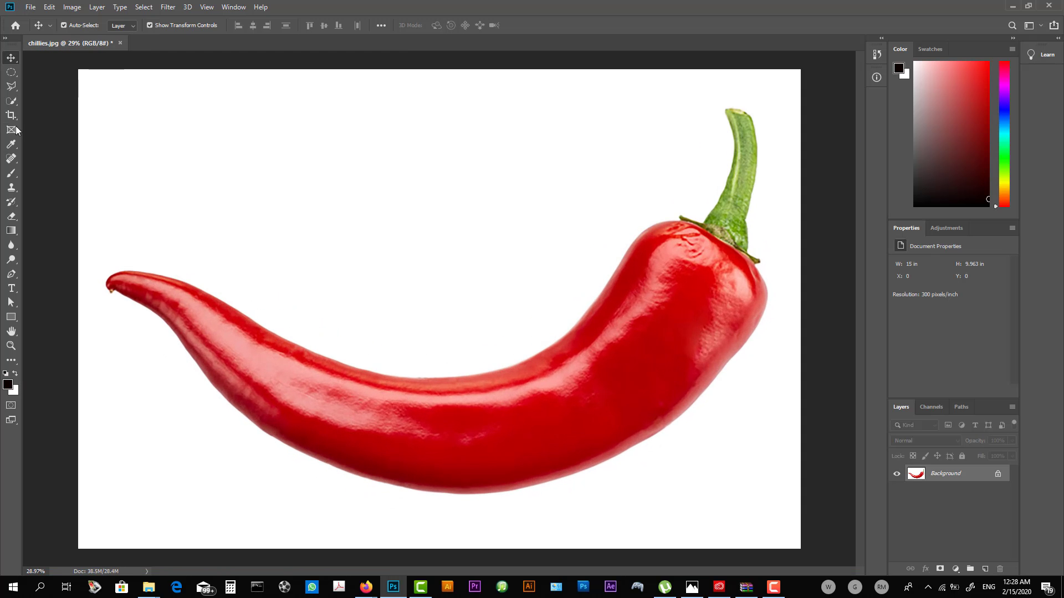
- Select the white background of chillies.jpg with the Magic Wand, convert the locked background into a regular layer, and delete the white area
{"action": "left_click", "coordinate": [11, 101]}
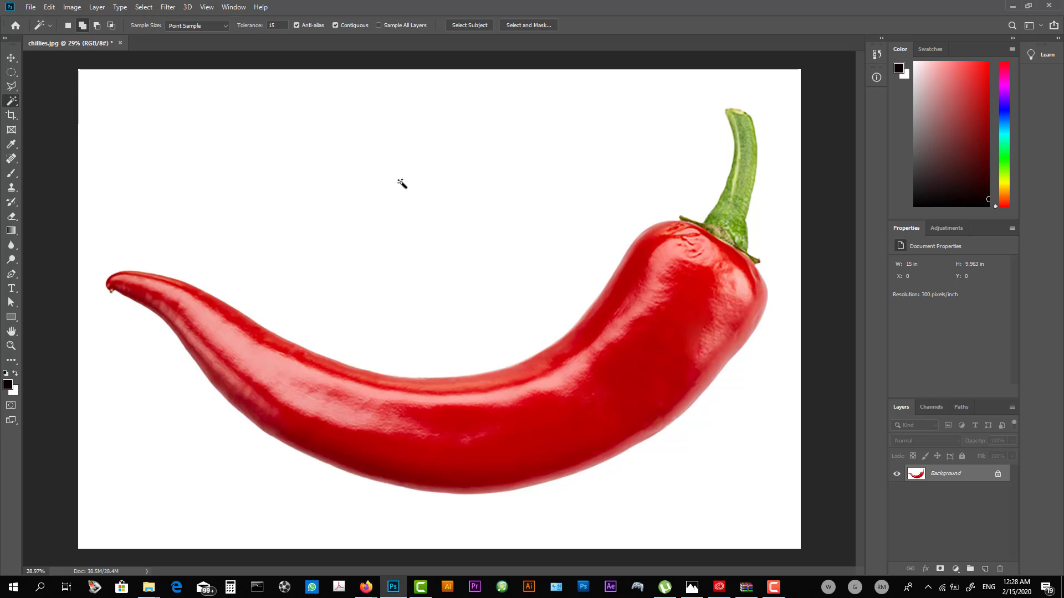
{"action": "left_click", "coordinate": [548, 258]}
{"action": "double_click", "coordinate": [911, 475]}
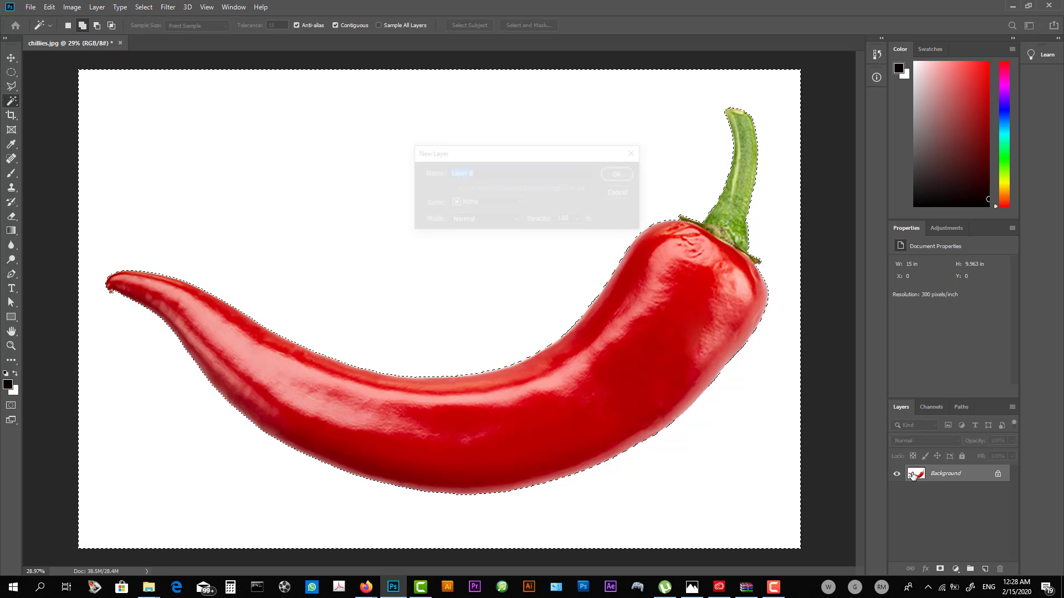
{"action": "key", "text": "Return"}
{"action": "scroll", "coordinate": [639, 265], "scroll_direction": "up", "scroll_amount": 3}
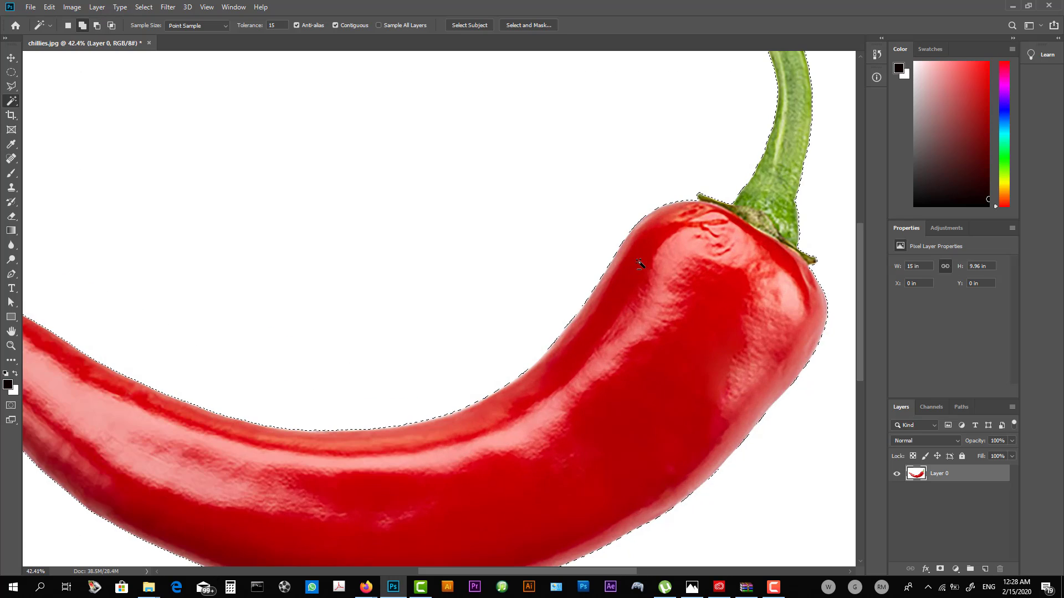
{"action": "scroll", "coordinate": [641, 266], "scroll_direction": "down", "scroll_amount": 3}
{"action": "key", "text": "Delete"}
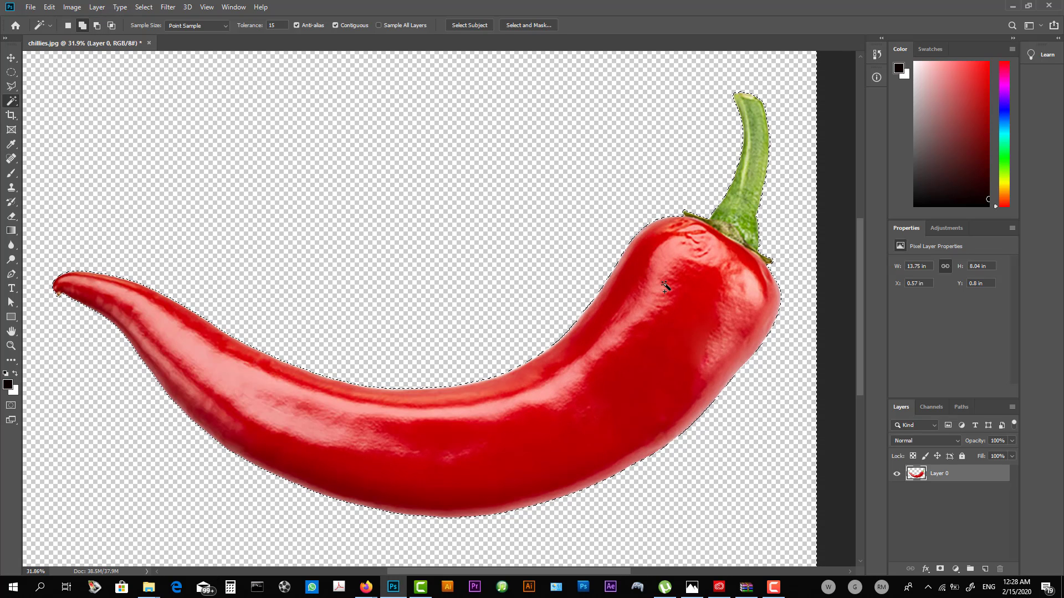
{"action": "key", "text": "ctrl+d"}
- Add a new layer filled with the black foreground colour and place it beneath the chilli layer
{"action": "left_click", "coordinate": [984, 569]}
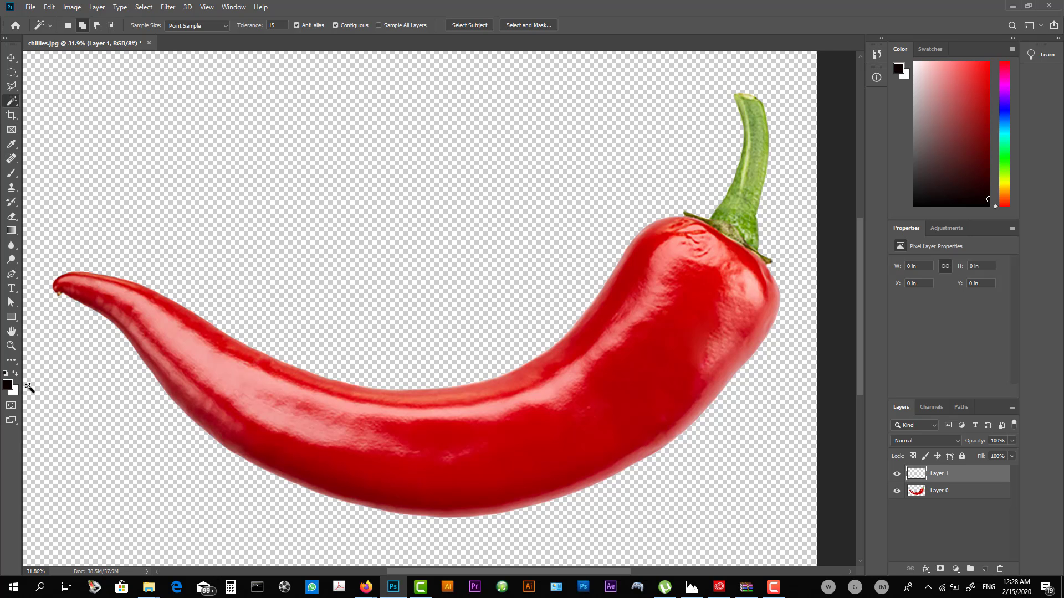
{"action": "key", "text": "alt+BackSpace"}
{"action": "key", "text": "ctrl+bracketleft"}
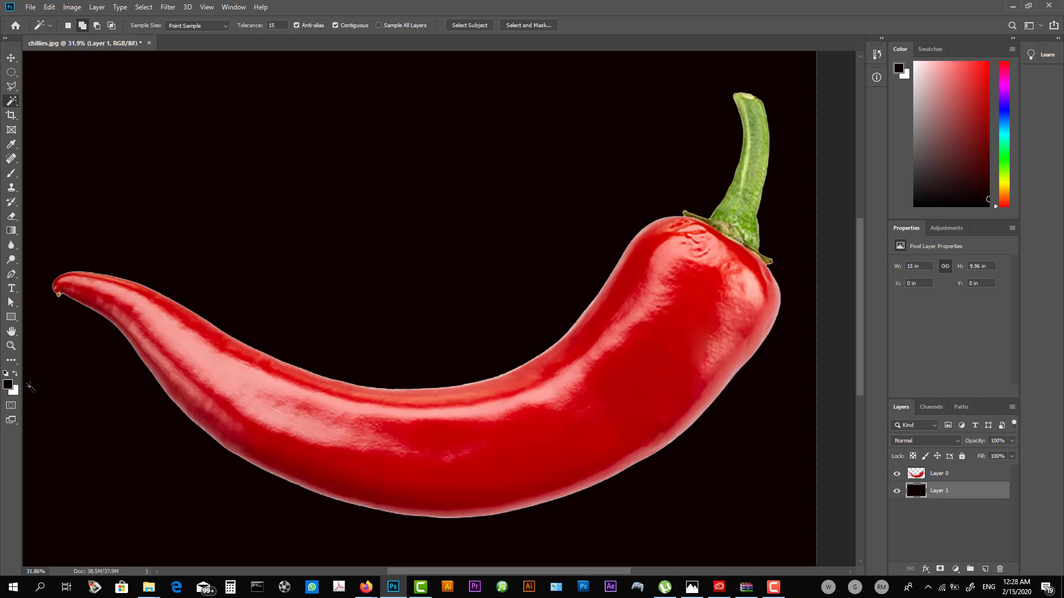
{"action": "key", "text": "v"}
{"action": "scroll", "coordinate": [285, 393], "scroll_direction": "down", "scroll_amount": 6}
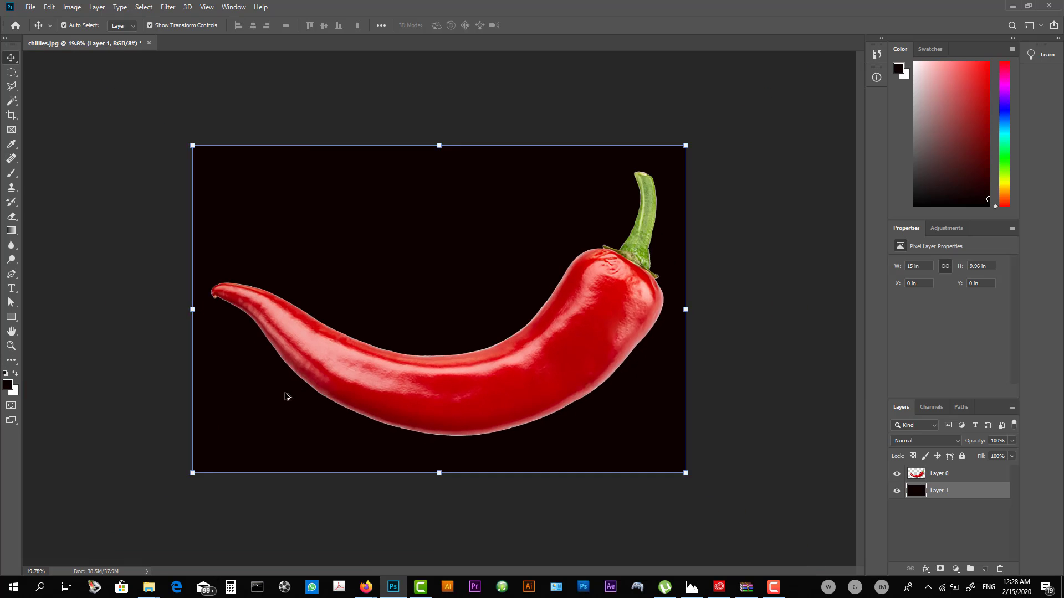
{"action": "left_click", "coordinate": [782, 324]}
- Load the chilli's outline as a selection, feather it by 10 pixels, and erase the pale fringe around the chilli's edge
{"action": "left_click", "coordinate": [593, 305]}
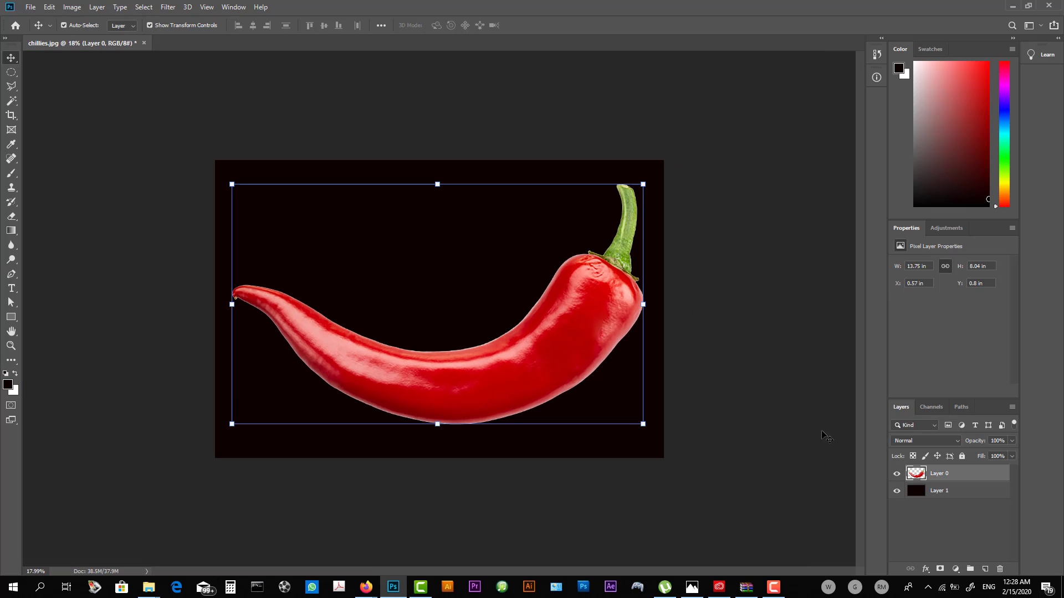
{"action": "left_click", "coordinate": [919, 475], "text": "ctrl"}
{"action": "scroll", "coordinate": [579, 241], "scroll_direction": "down", "scroll_amount": 1}
{"action": "scroll", "coordinate": [580, 244], "scroll_direction": "up", "scroll_amount": 5}
{"action": "left_click", "coordinate": [142, 7]}
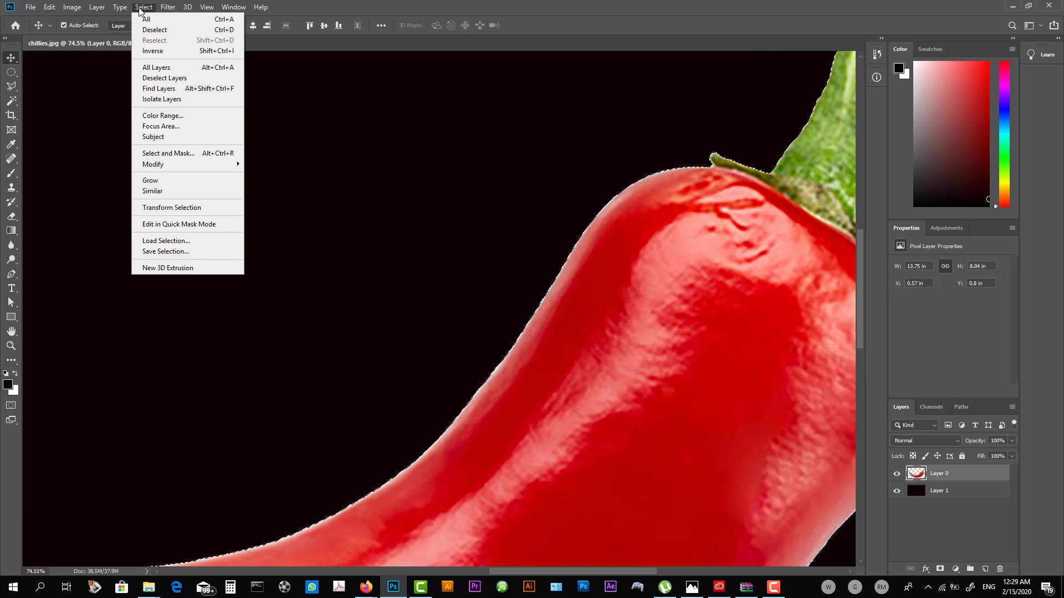
{"action": "mouse_move", "coordinate": [166, 164]}
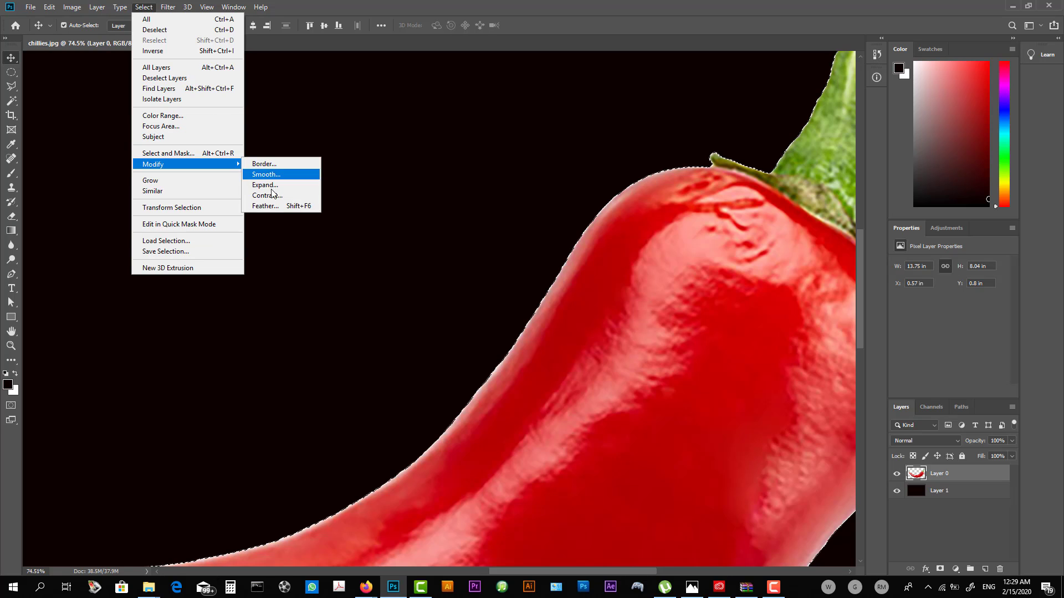
{"action": "left_click", "coordinate": [264, 206]}
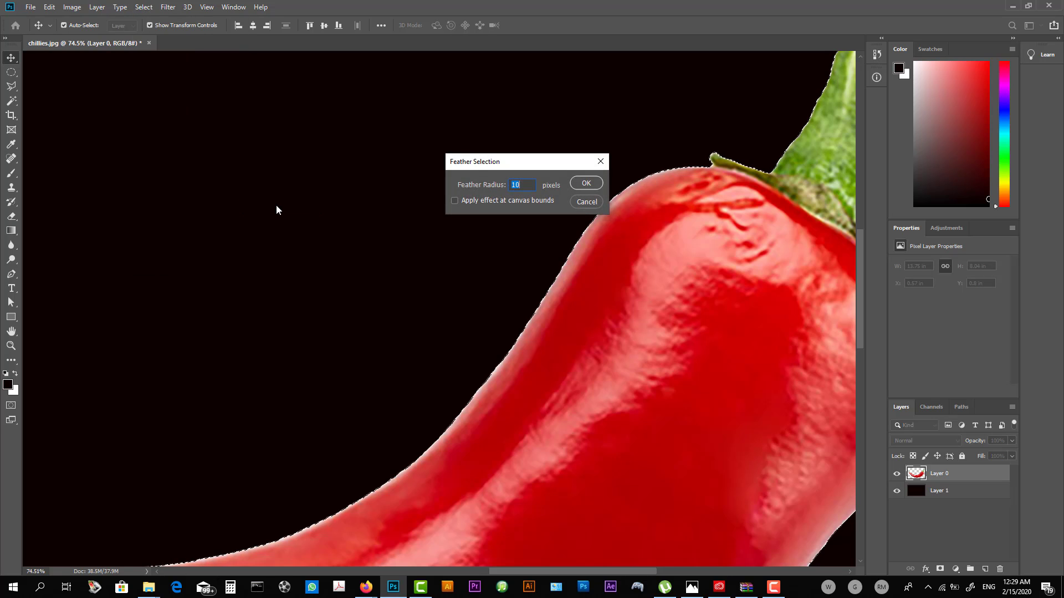
{"action": "key", "text": "Return"}
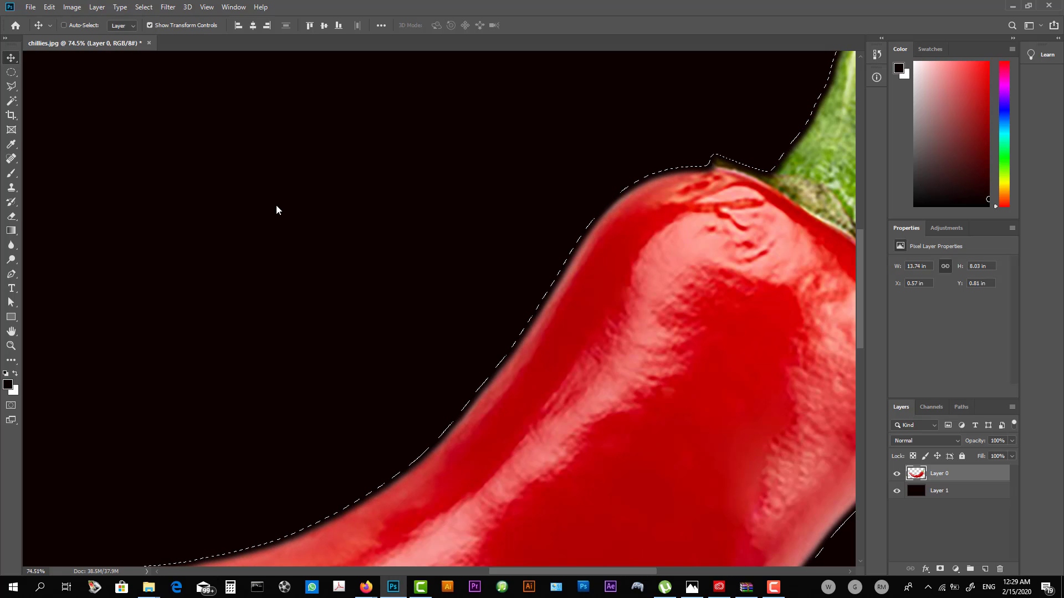
{"action": "key", "text": "ctrl+d"}
{"action": "scroll", "coordinate": [296, 228], "scroll_direction": "down", "scroll_amount": 15}
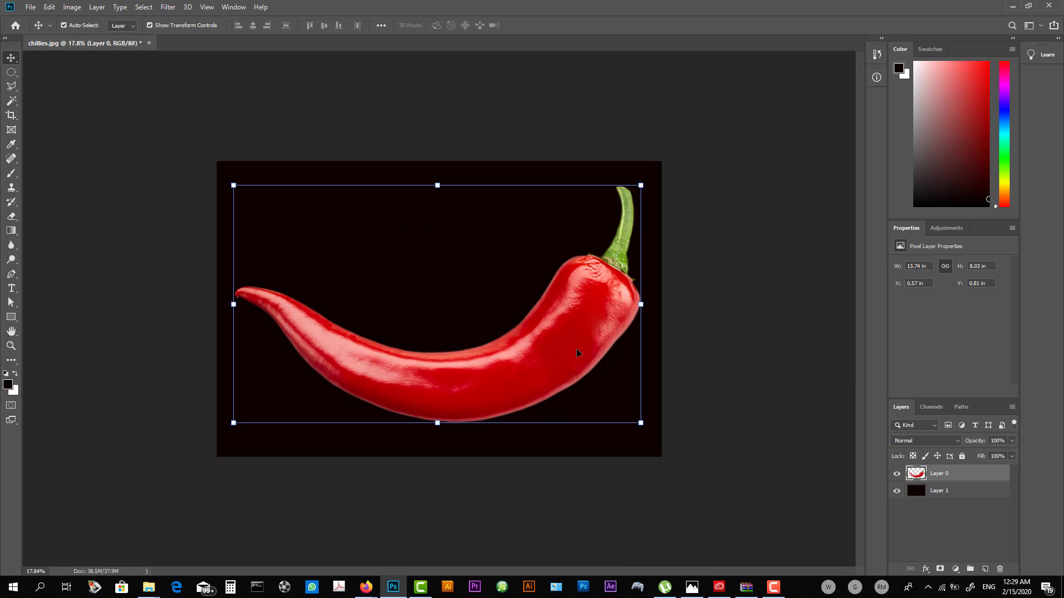
{"action": "left_click_drag", "start_coordinate": [609, 348], "coordinate": [610, 390]}
{"action": "key", "text": "ctrl+z"}
{"action": "left_click", "coordinate": [701, 381]}
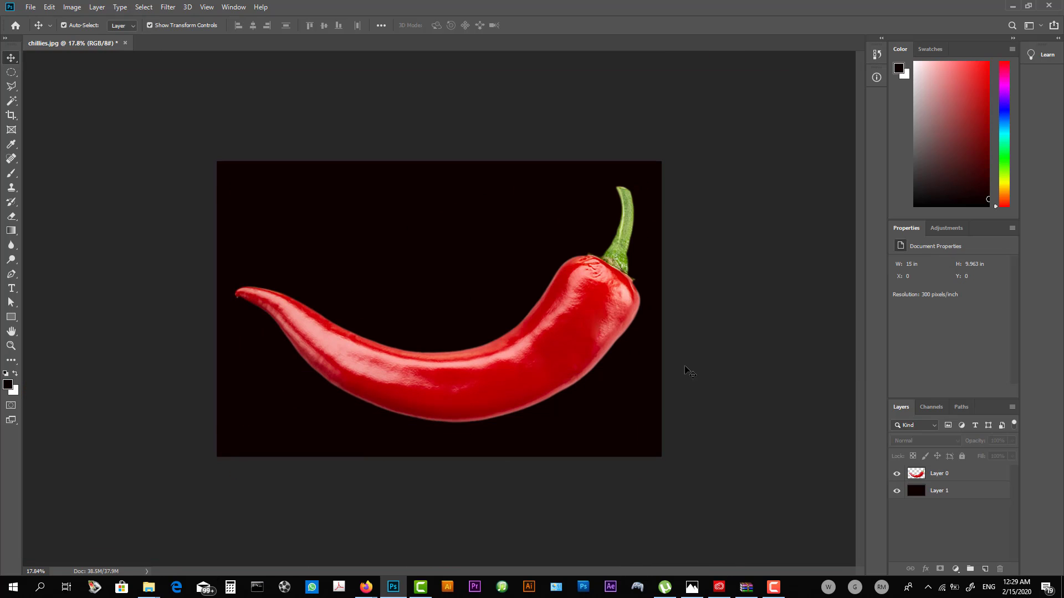
- Open file.tif from the chilli folder and copy its red splash into chillies.jpg over the chilli's tip
{"action": "left_click", "coordinate": [31, 8]}
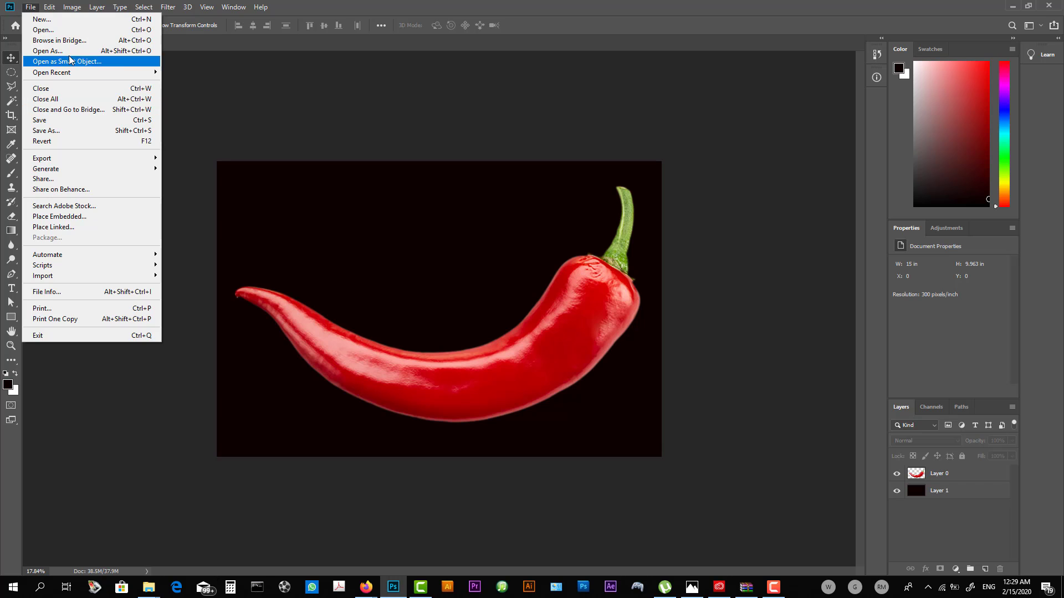
{"action": "left_click", "coordinate": [67, 29]}
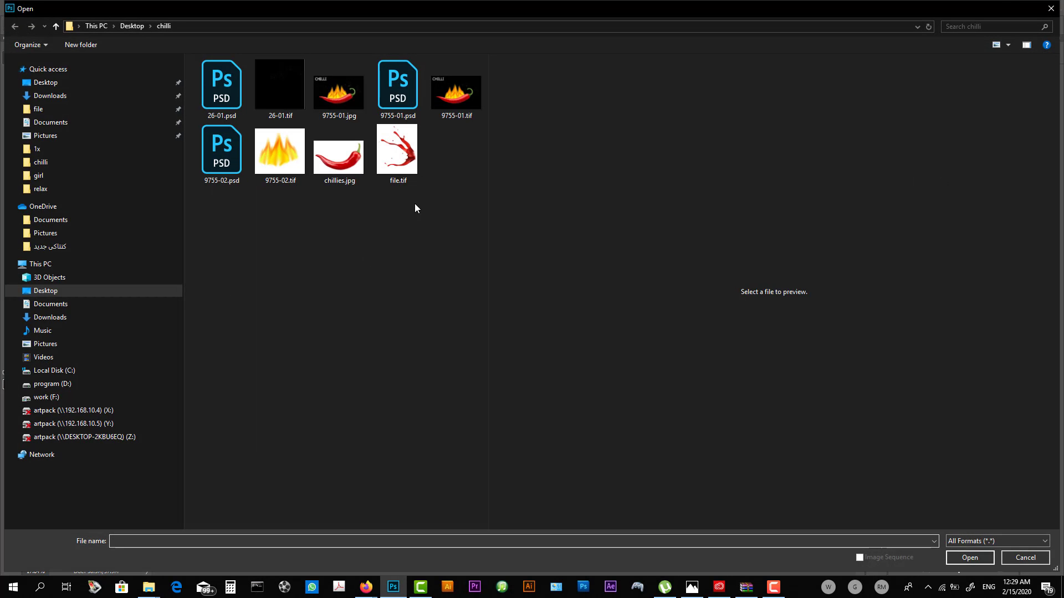
{"action": "double_click", "coordinate": [404, 171]}
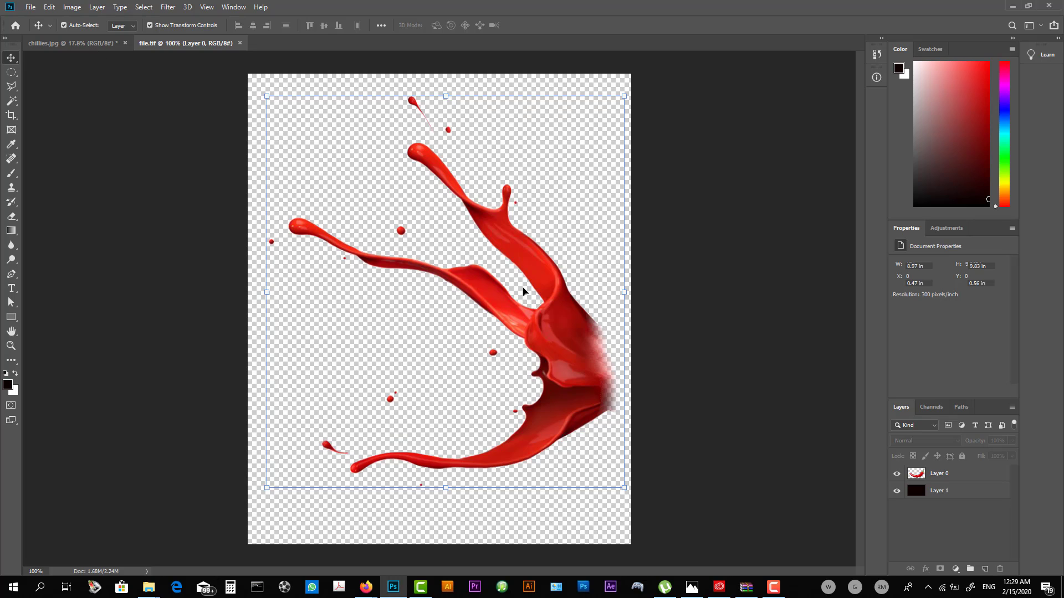
{"action": "left_click_drag", "start_coordinate": [523, 291], "coordinate": [130, 91]}
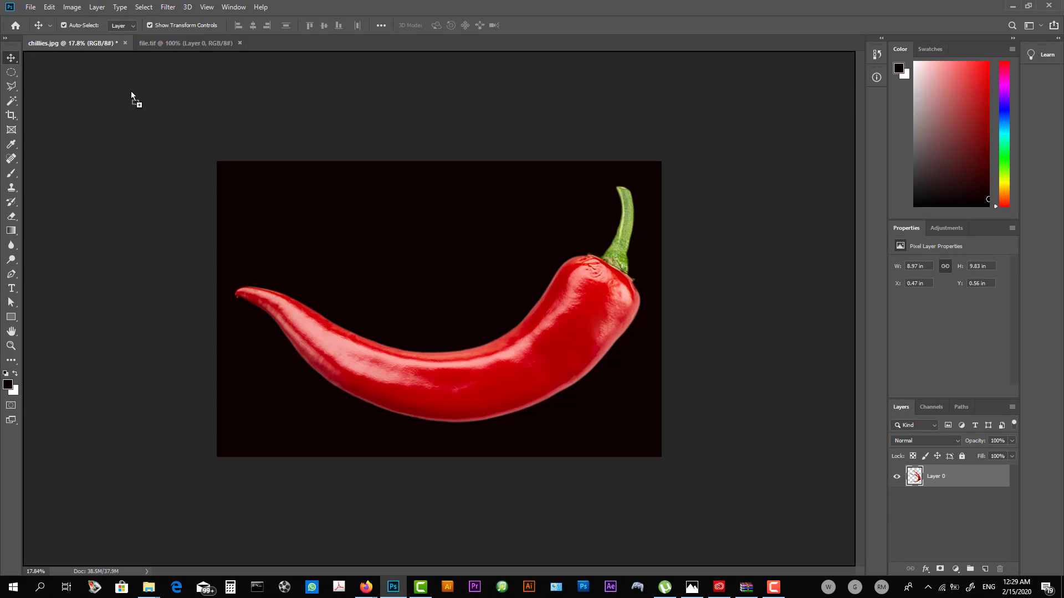
{"action": "left_click_drag", "start_coordinate": [303, 304], "coordinate": [303, 305]}
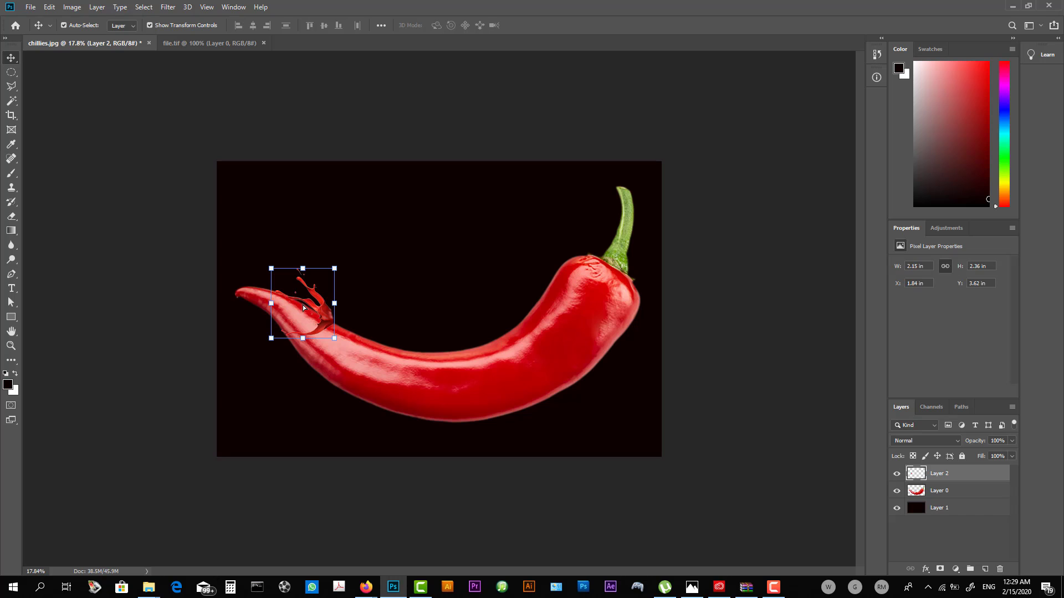
- Scale the chilli layer down proportionally to about 11.69 by 6.26 in
{"action": "left_click", "coordinate": [435, 379]}
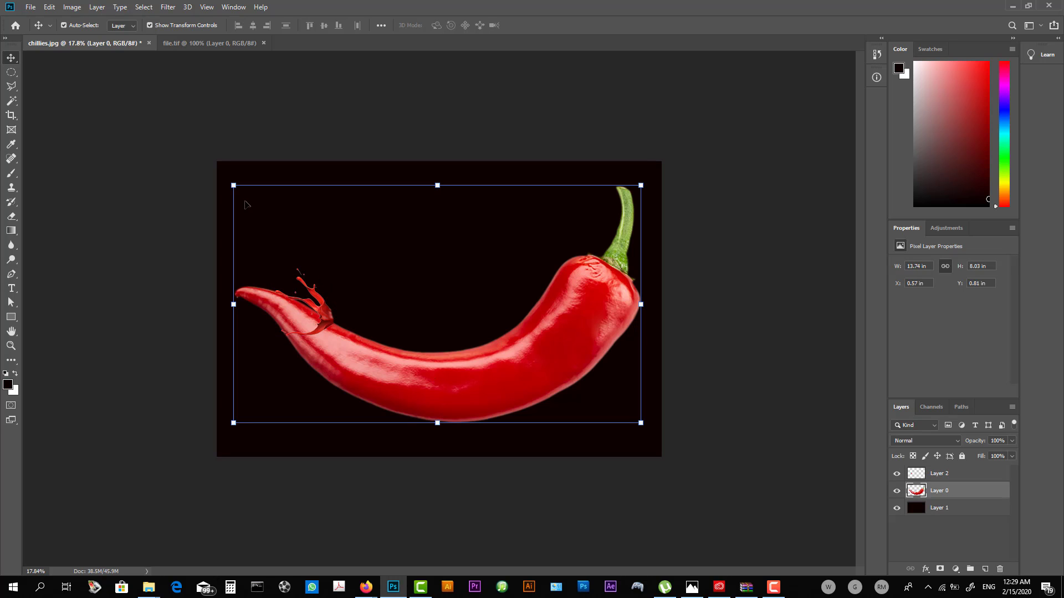
{"action": "left_click_drag", "start_coordinate": [238, 190], "coordinate": [294, 237]}
{"action": "key", "text": "Return"}
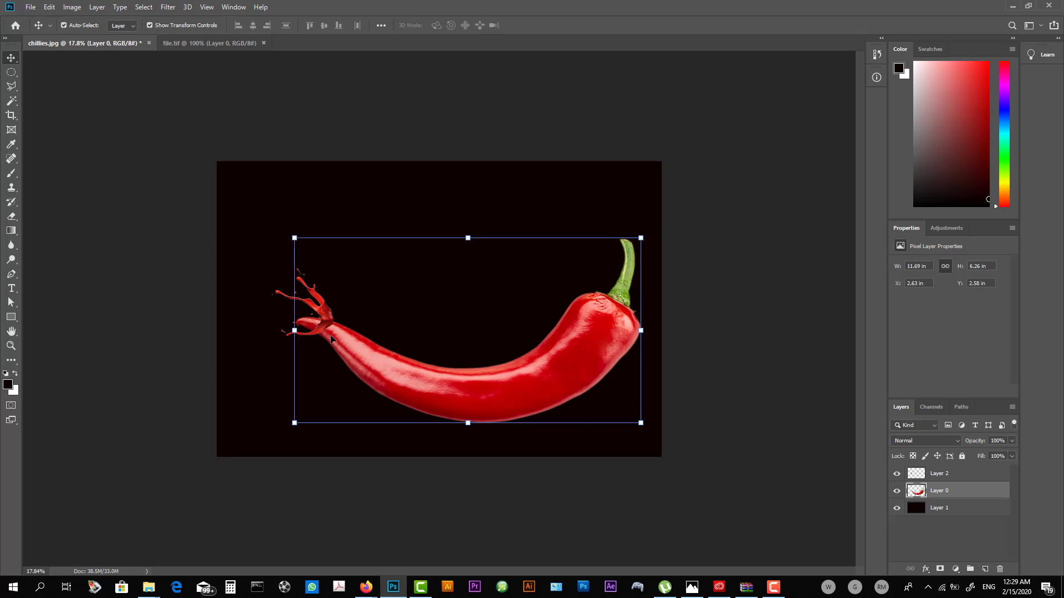
- Enlarge the splash to about 6.88 by 7.36 in and position it over the narrow end of the chilli
{"action": "left_click", "coordinate": [331, 339]}
{"action": "key", "text": "ctrl+plus"}
{"action": "left_click_drag", "start_coordinate": [300, 348], "coordinate": [432, 488]}
{"action": "left_click_drag", "start_coordinate": [411, 426], "coordinate": [399, 407]}
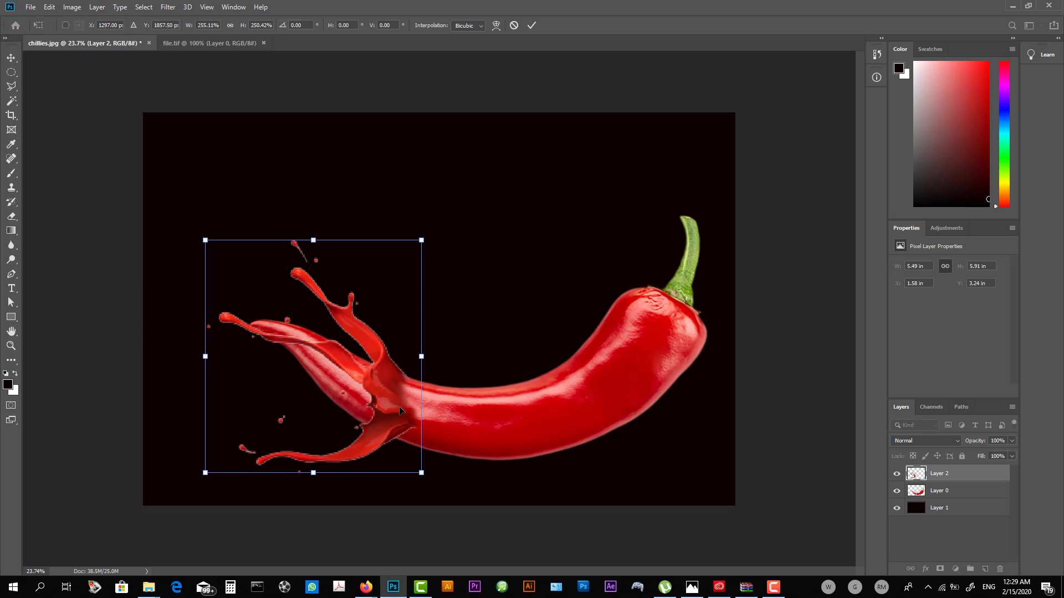
{"action": "key", "text": "Return"}
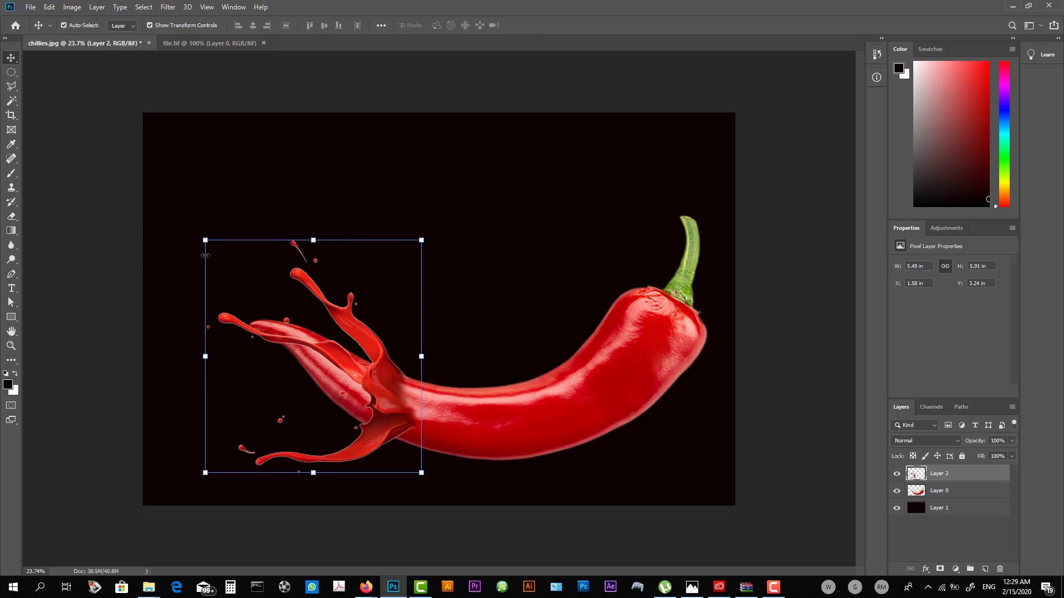
{"action": "left_click_drag", "start_coordinate": [206, 241], "coordinate": [150, 183]}
{"action": "key", "text": "Return"}
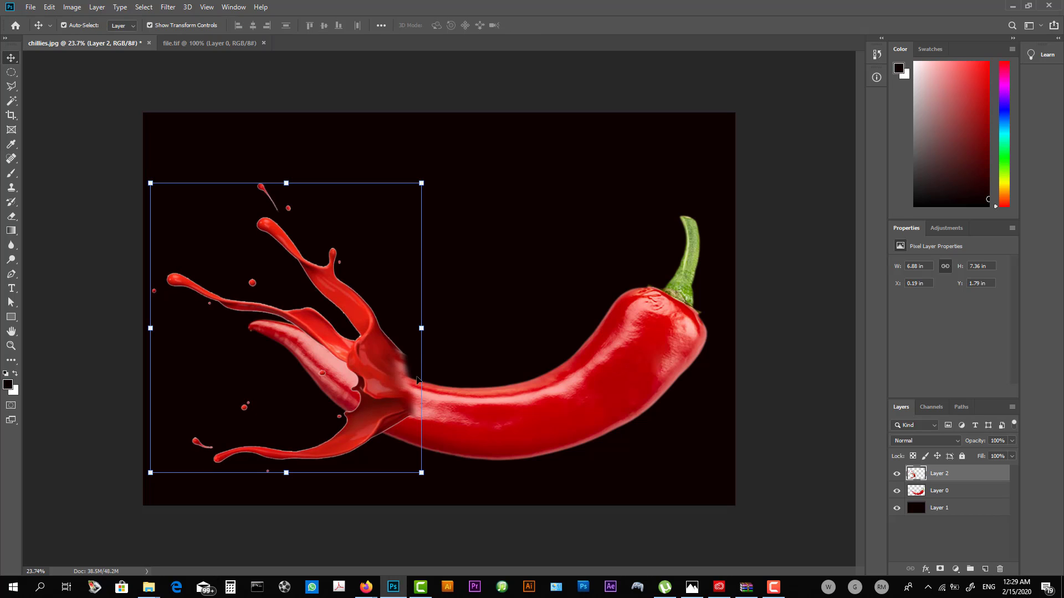
- Move the chilli up and slightly left to meet the splash, and erase its tip extending between the splash arms
{"action": "left_click_drag", "start_coordinate": [511, 428], "coordinate": [534, 401]}
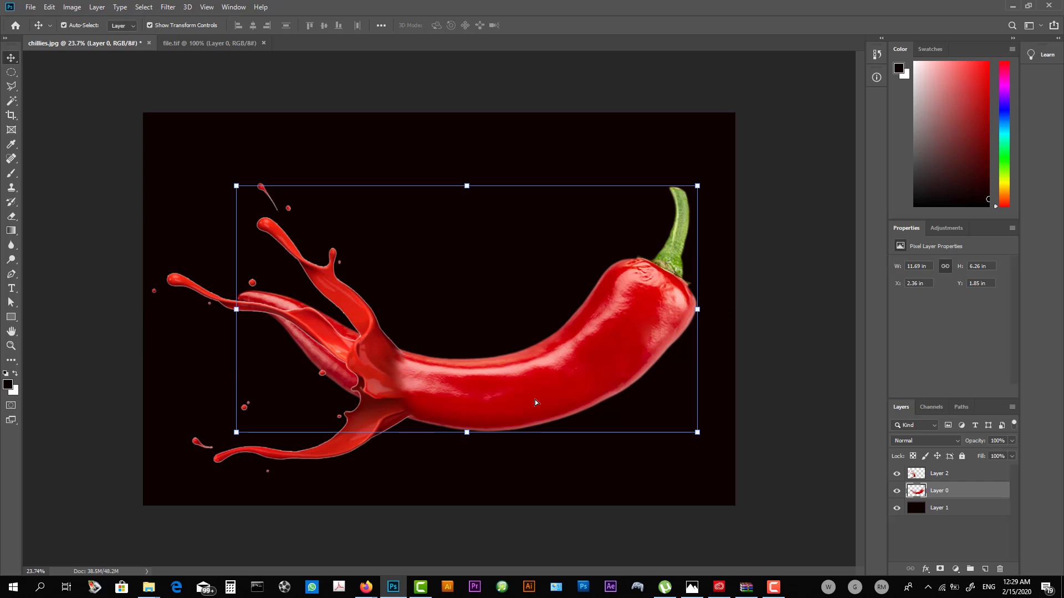
{"action": "left_click", "coordinate": [754, 353]}
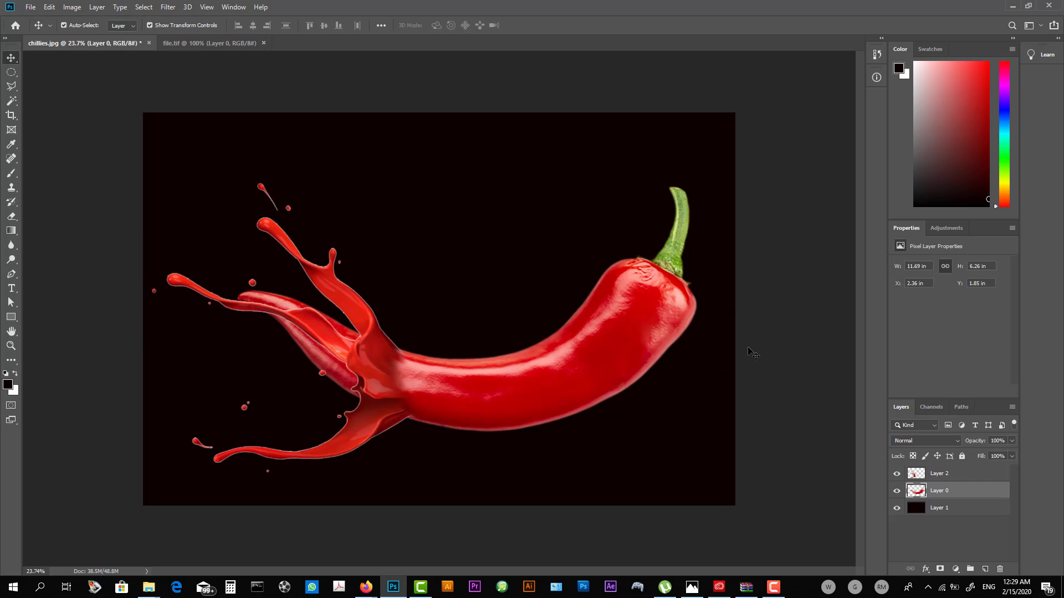
{"action": "left_click", "coordinate": [586, 358]}
{"action": "key", "text": "e"}
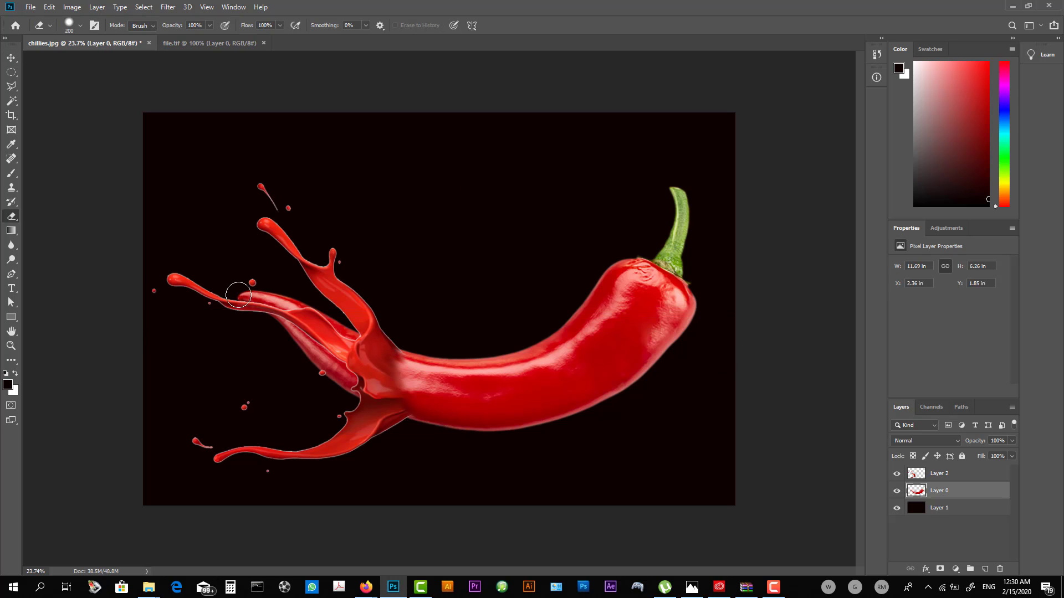
{"action": "mouse_move", "coordinate": [318, 313]}
{"action": "left_mouse_down"}
{"action": "mouse_move", "coordinate": [354, 343]}
{"action": "mouse_move", "coordinate": [361, 393]}
{"action": "mouse_move", "coordinate": [272, 317]}
{"action": "mouse_move", "coordinate": [346, 376]}
{"action": "left_mouse_up"}
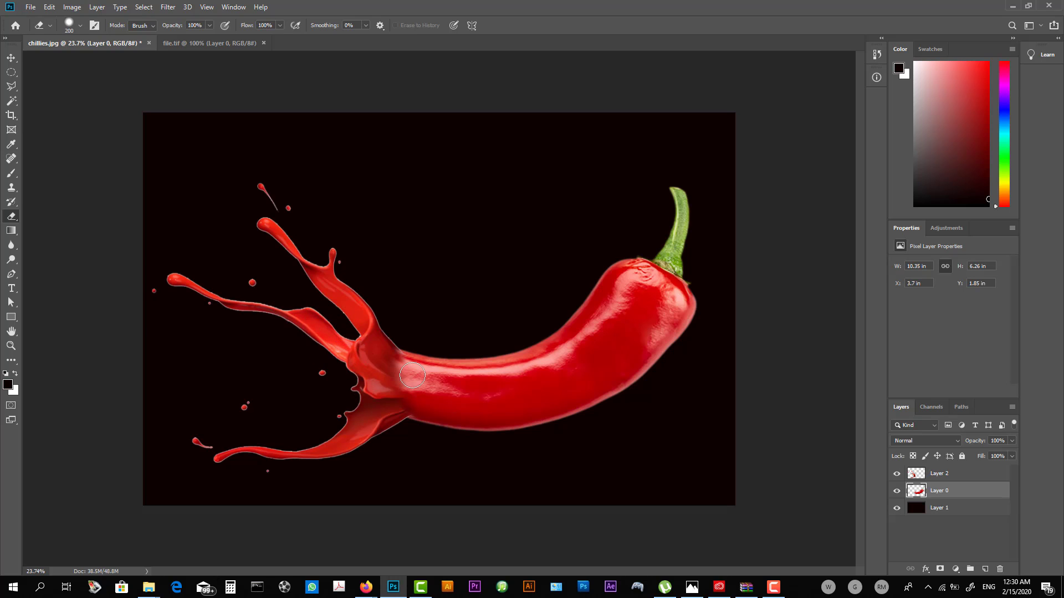
{"action": "key", "text": "v"}
{"action": "left_click_drag", "start_coordinate": [501, 397], "coordinate": [519, 347]}
{"action": "key", "text": "ctrl+z"}
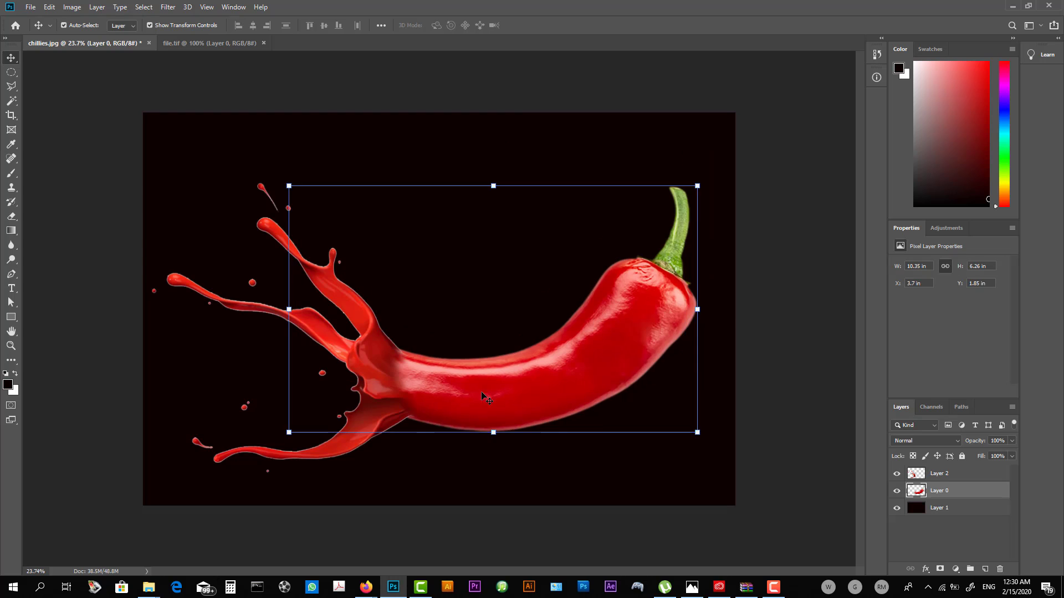
- Select the chilli's red body without the stem using the Quick Selection tool, and show the splash layer
{"action": "scroll", "coordinate": [488, 391], "scroll_direction": "up", "scroll_amount": 3}
{"action": "key", "text": "w"}
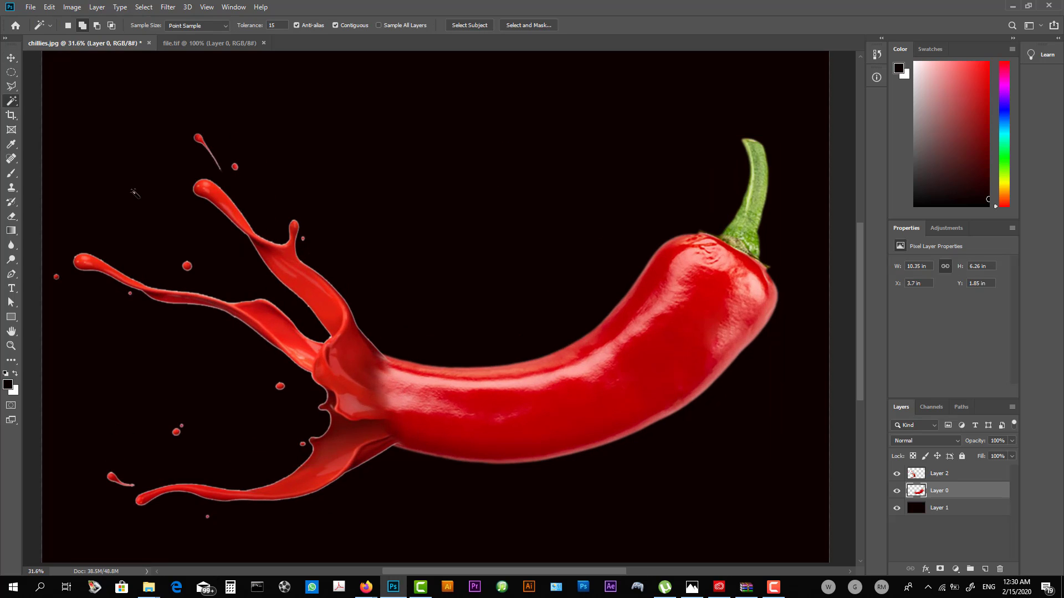
{"action": "right_click", "coordinate": [13, 101]}
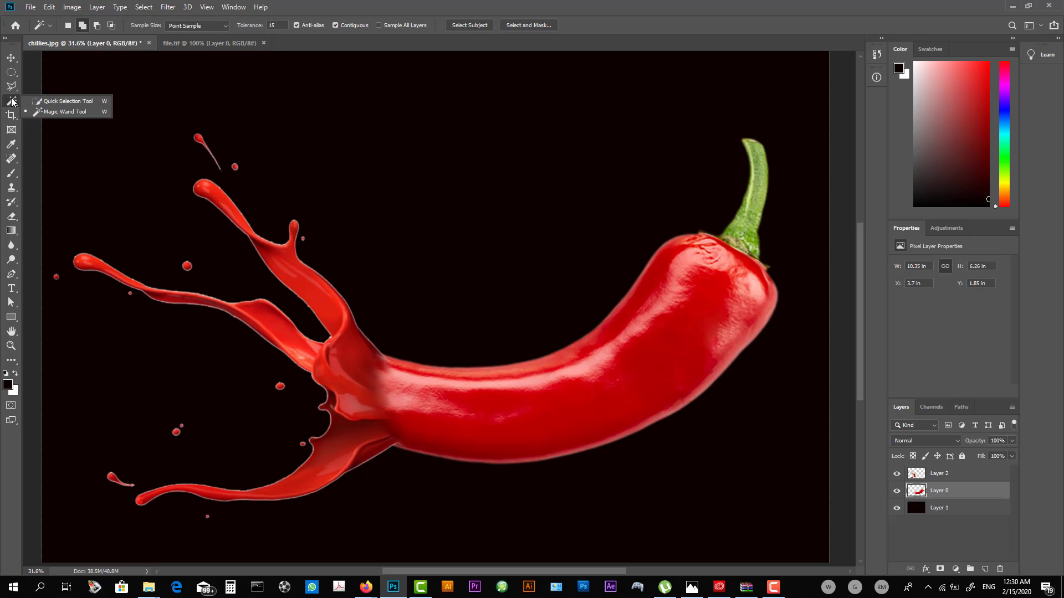
{"action": "left_click", "coordinate": [50, 101]}
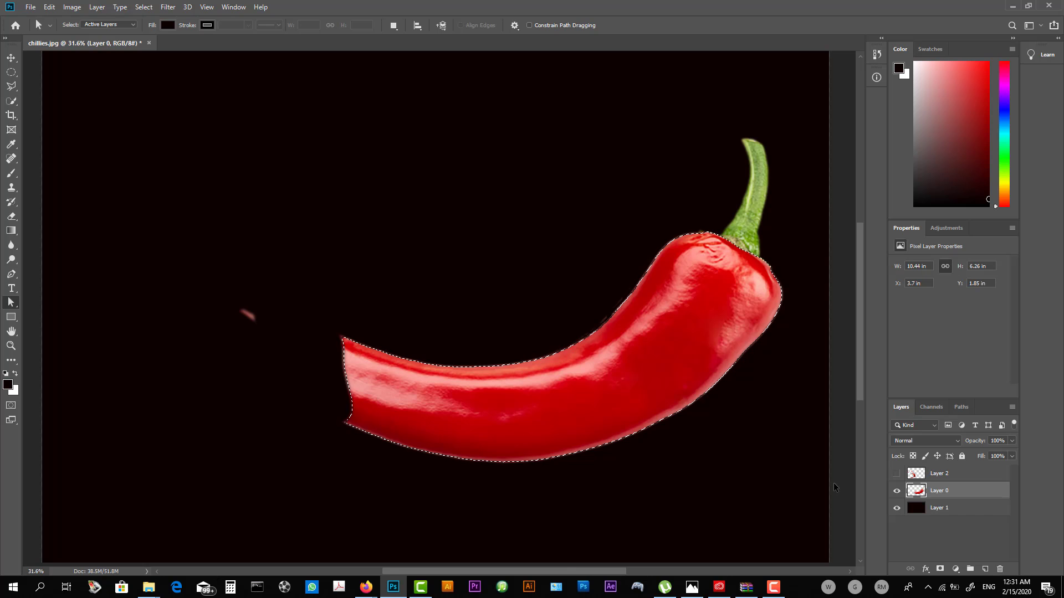
{"action": "left_click", "coordinate": [896, 473]}
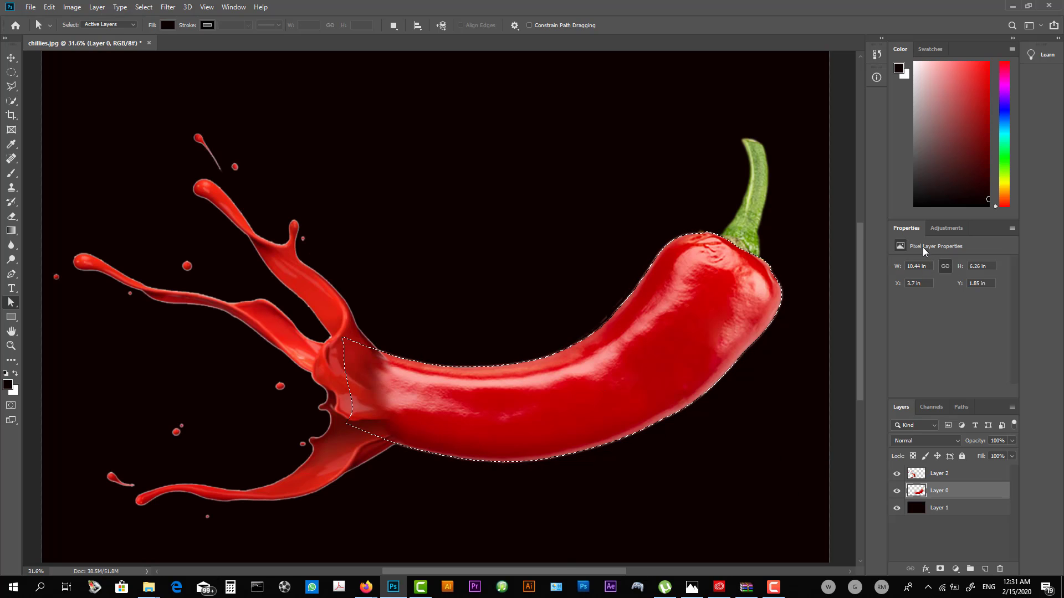
- Darken the selected chilli body with a Curves adjustment that lowers the Red channel's highlight point, and merge it into the chilli layer
{"action": "left_click", "coordinate": [946, 228]}
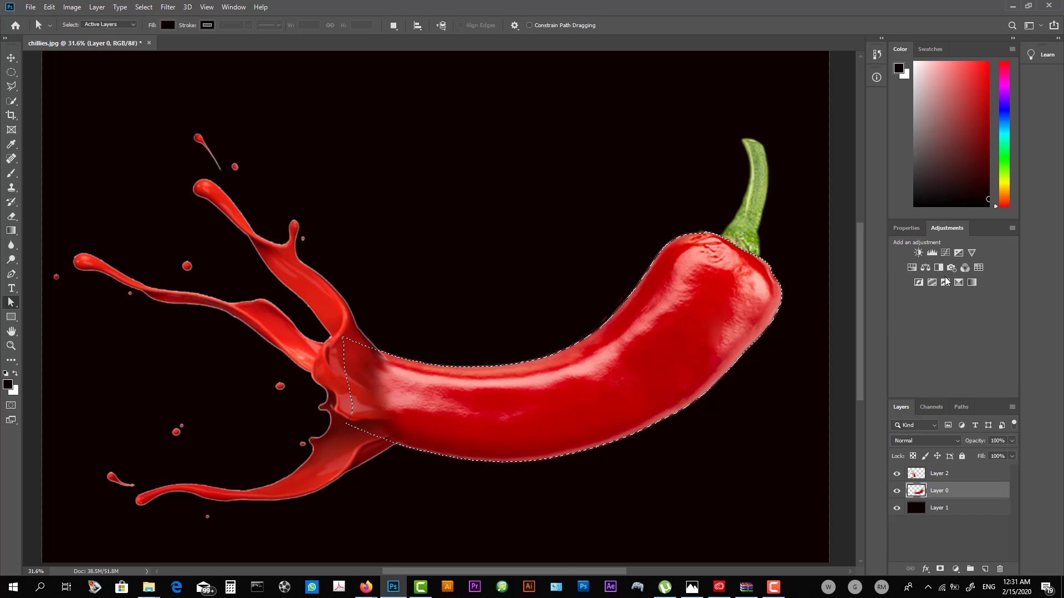
{"action": "left_click", "coordinate": [943, 253]}
{"action": "left_click", "coordinate": [950, 283]}
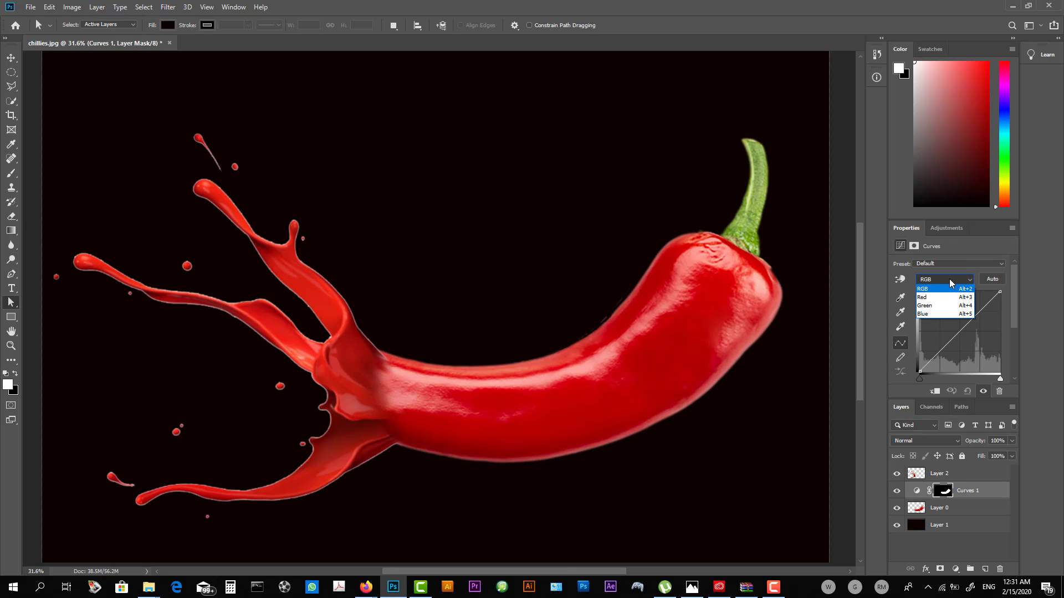
{"action": "left_click", "coordinate": [950, 282]}
{"action": "left_click", "coordinate": [949, 282]}
{"action": "left_click", "coordinate": [944, 297]}
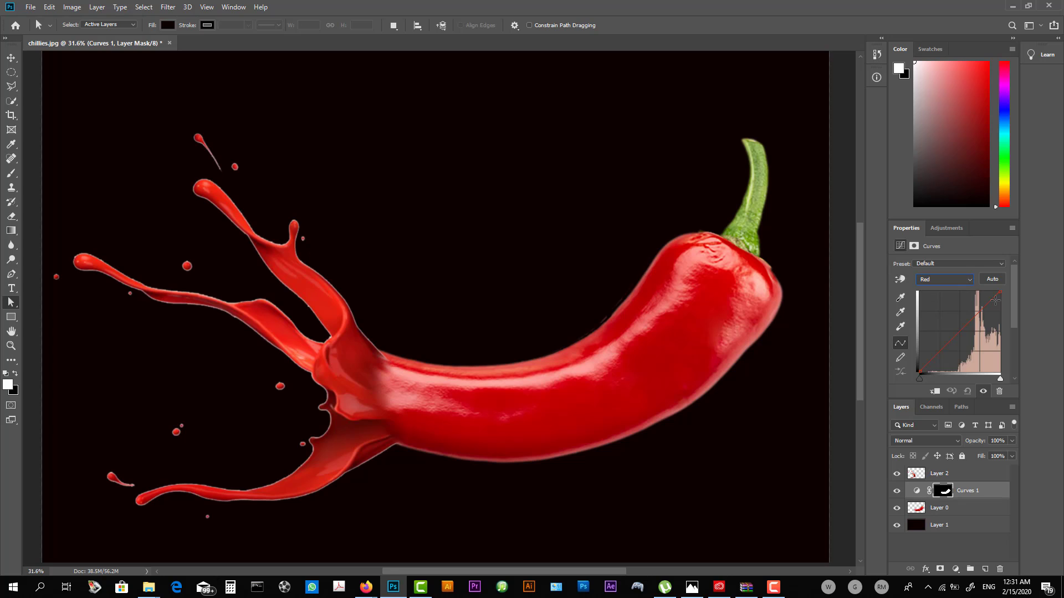
{"action": "mouse_move", "coordinate": [999, 295]}
{"action": "left_mouse_down"}
{"action": "mouse_move", "coordinate": [1014, 318]}
{"action": "mouse_move", "coordinate": [1015, 306]}
{"action": "left_mouse_up"}
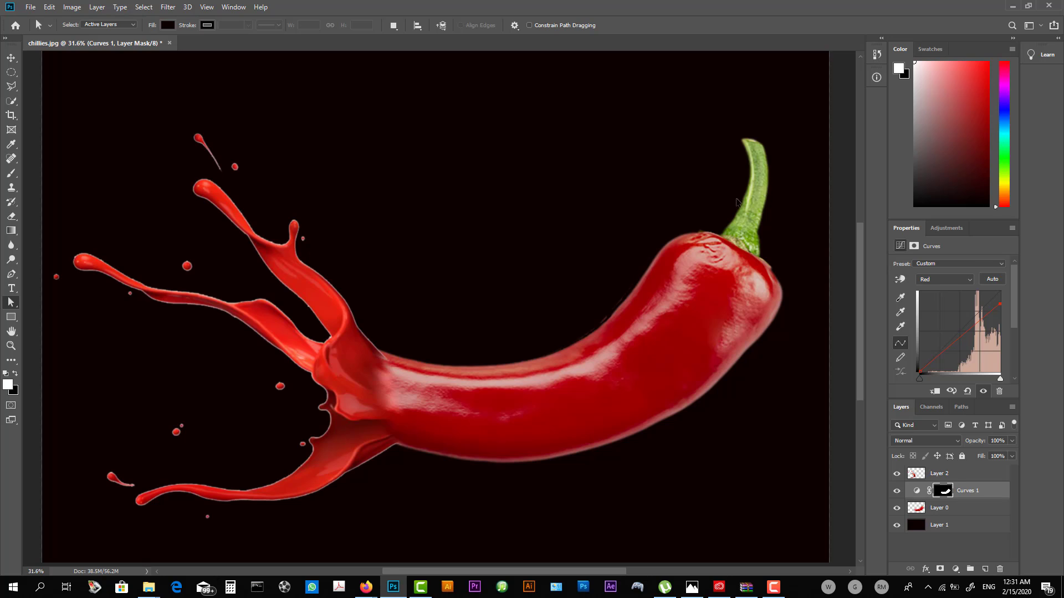
{"action": "key", "text": "Delete"}
- Load the splash layer's outline as a selection and feather it
{"action": "key", "text": "v"}
{"action": "left_click", "coordinate": [367, 371]}
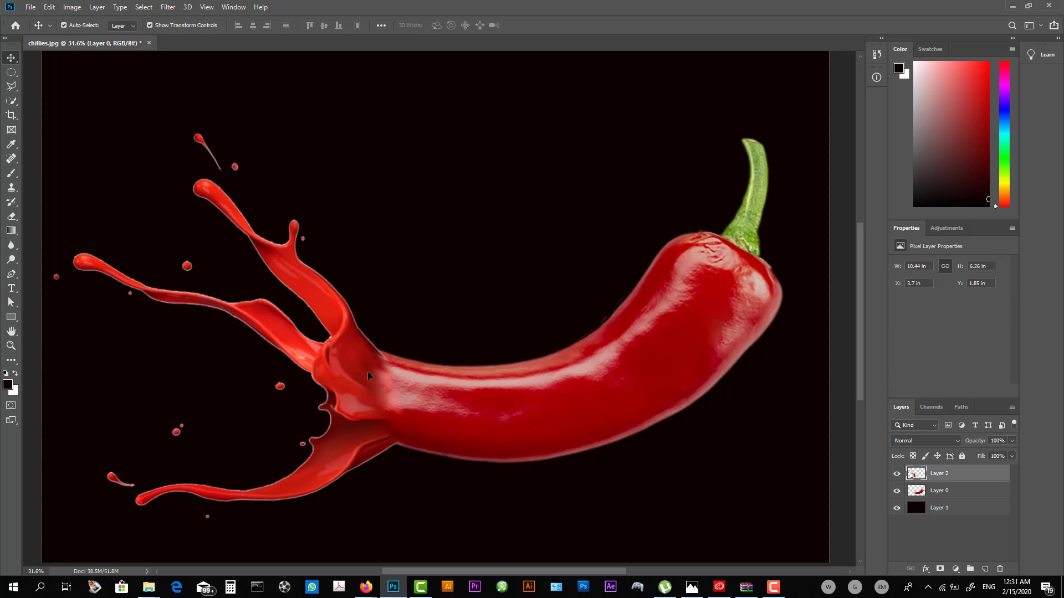
{"action": "key", "text": "ctrl"}
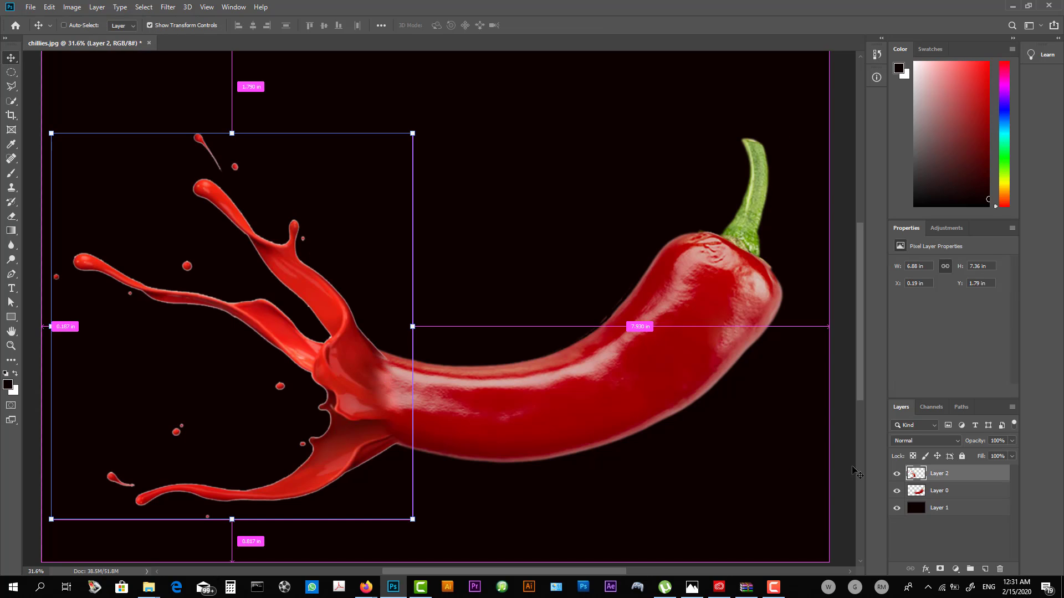
{"action": "left_click", "coordinate": [916, 474], "text": "ctrl"}
{"action": "key", "text": "ctrl+plus"}
{"action": "scroll", "coordinate": [194, 204], "scroll_direction": "up", "scroll_amount": 8}
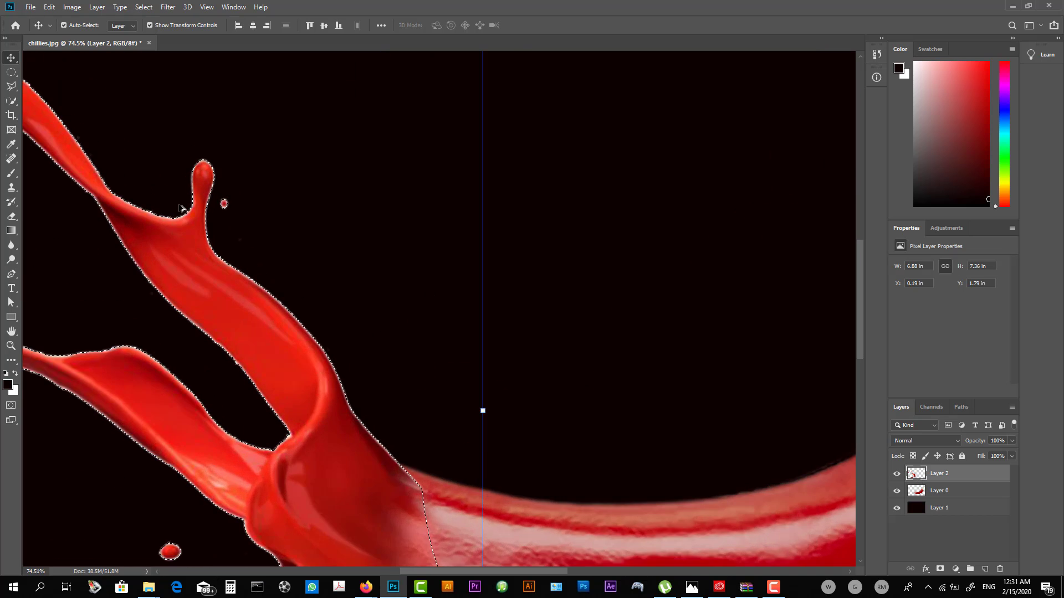
{"action": "left_click", "coordinate": [146, 7]}
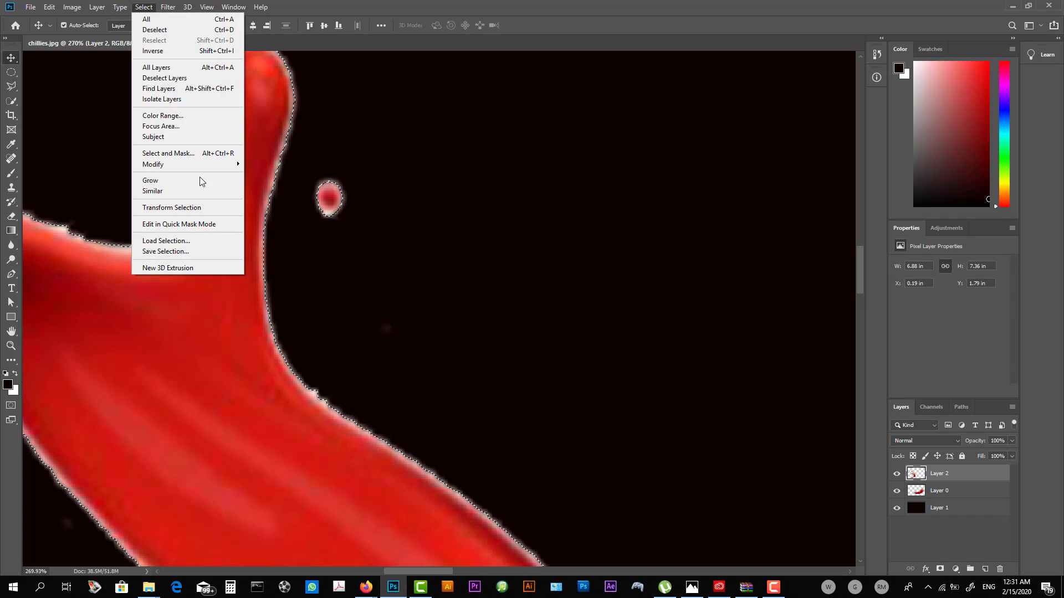
{"action": "mouse_move", "coordinate": [214, 166]}
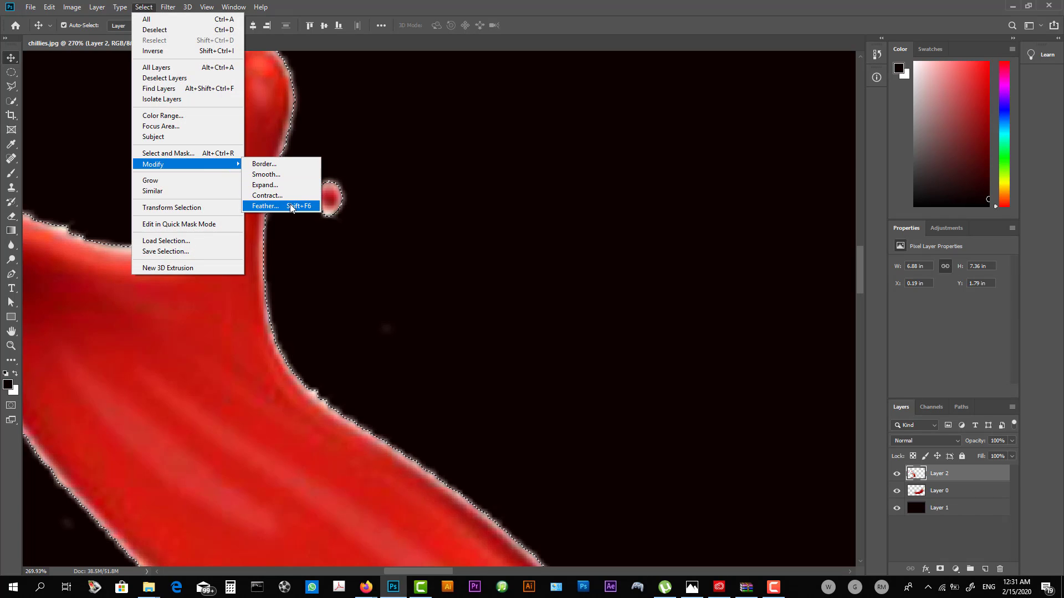
{"action": "left_click", "coordinate": [290, 206]}
{"action": "key", "text": "Return"}
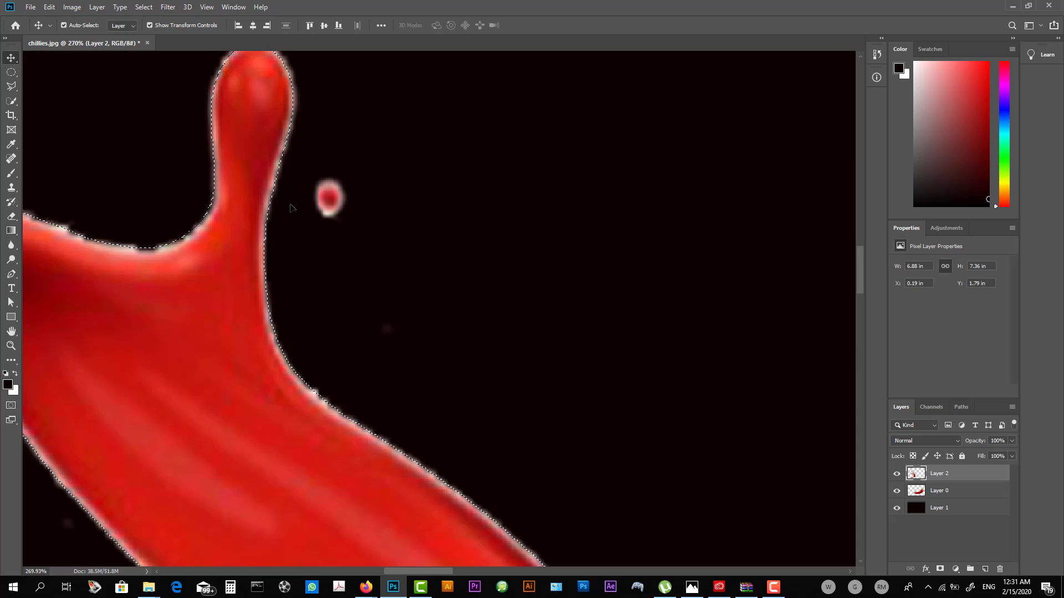
- Erase the pale fringe along the splash's edges with four repeated deletions and clear the selection
{"action": "key", "text": "Delete"}
{"action": "key", "text": "Delete"}
{"action": "key", "text": "Delete"}
{"action": "key", "text": "Delete"}
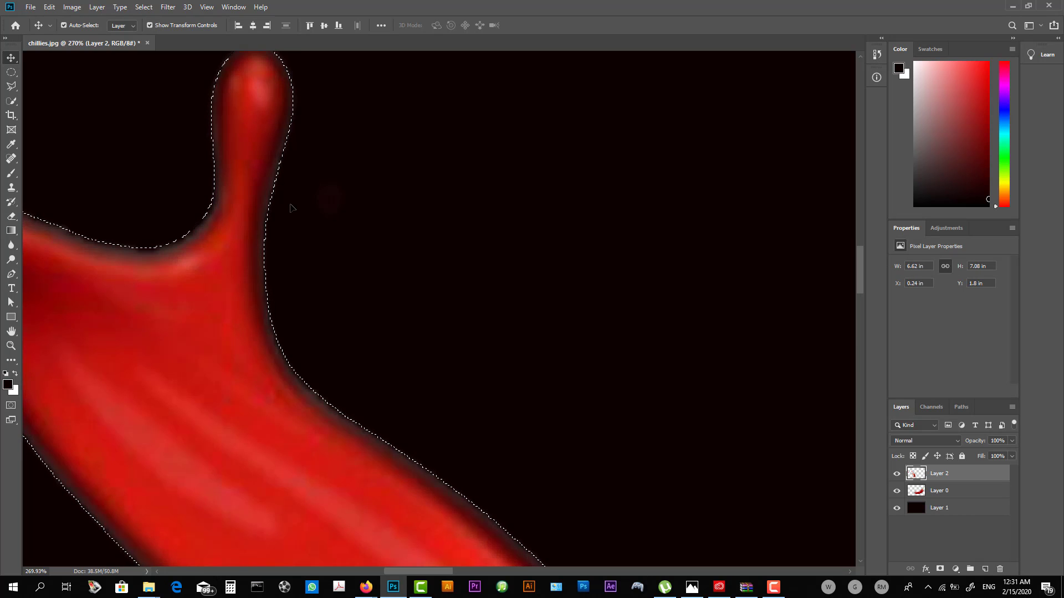
{"action": "key", "text": "ctrl+d"}
{"action": "scroll", "coordinate": [289, 208], "scroll_direction": "down", "scroll_amount": 10}
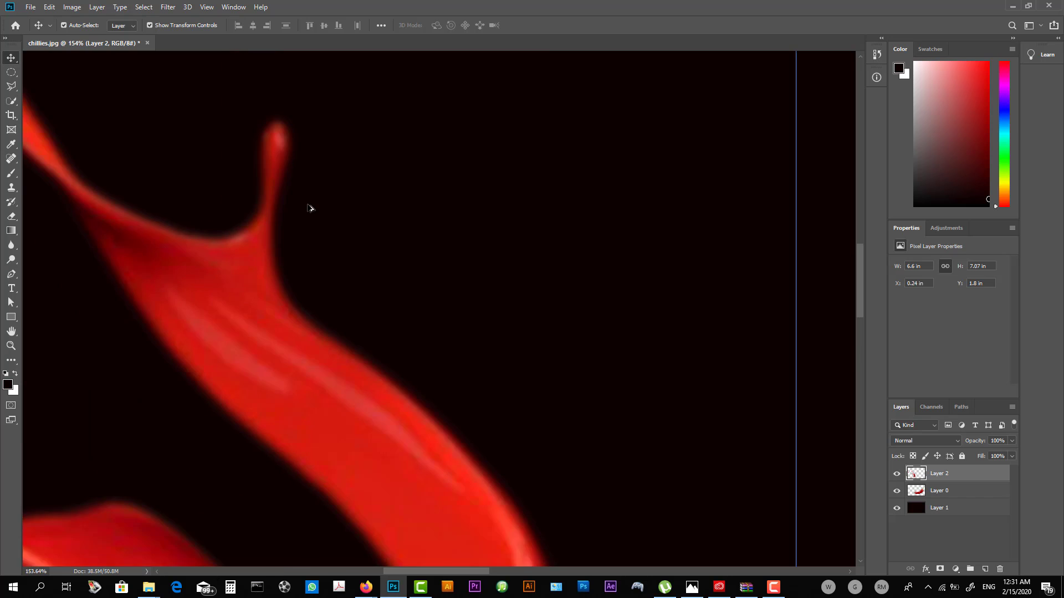
{"action": "scroll", "coordinate": [417, 256], "scroll_direction": "down", "scroll_amount": 1}
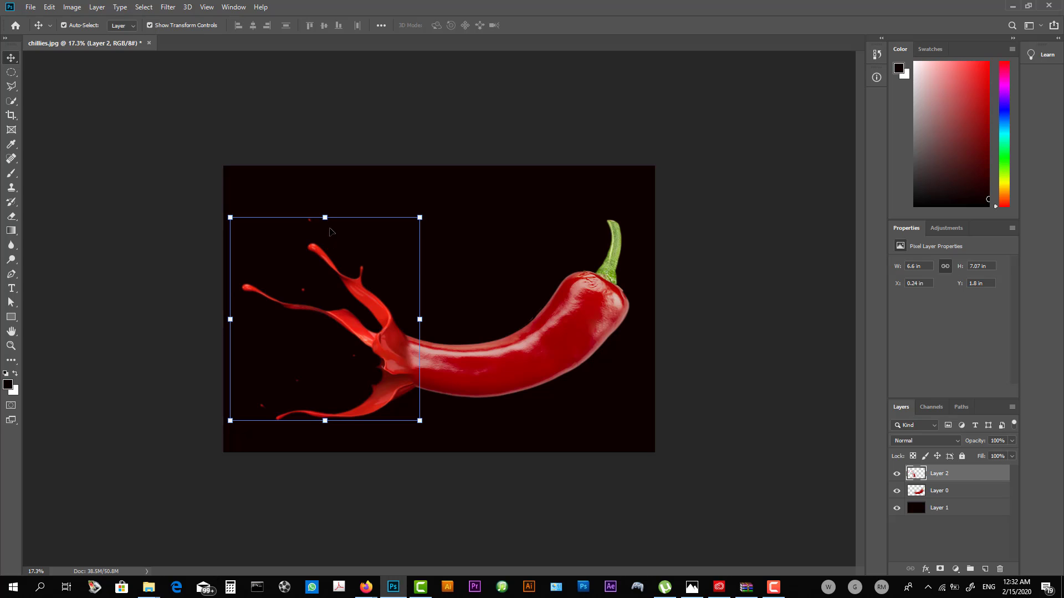
{"action": "left_click", "coordinate": [767, 350]}
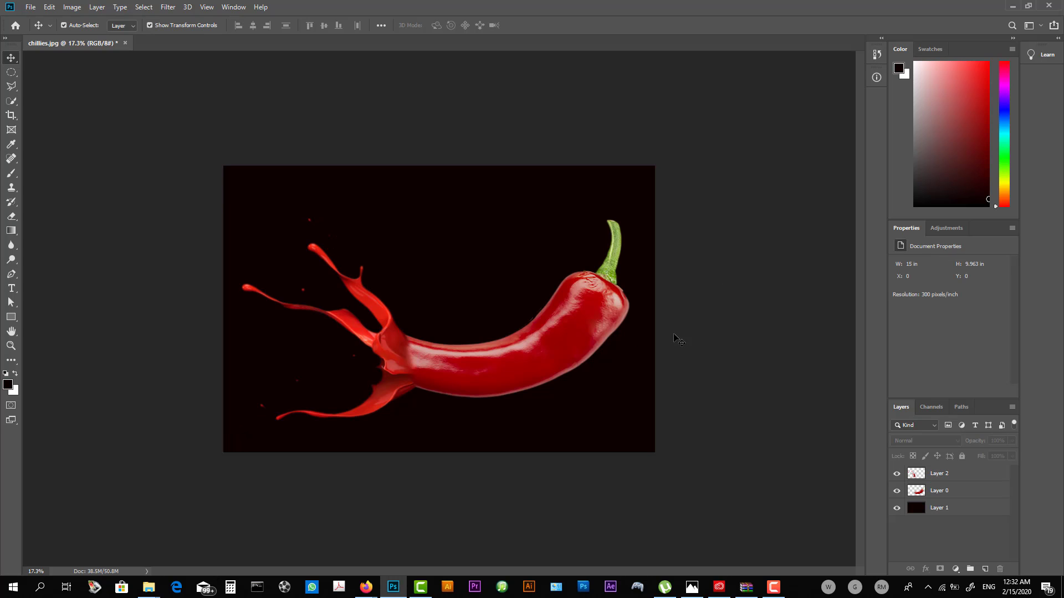
- Place a copy of the splash, rotated 84.85°, behind the chilli so its arms rise from the chilli's upper edge
{"action": "scroll", "coordinate": [654, 340], "scroll_direction": "down", "scroll_amount": 3}
{"action": "scroll", "coordinate": [643, 346], "scroll_direction": "up", "scroll_amount": 3}
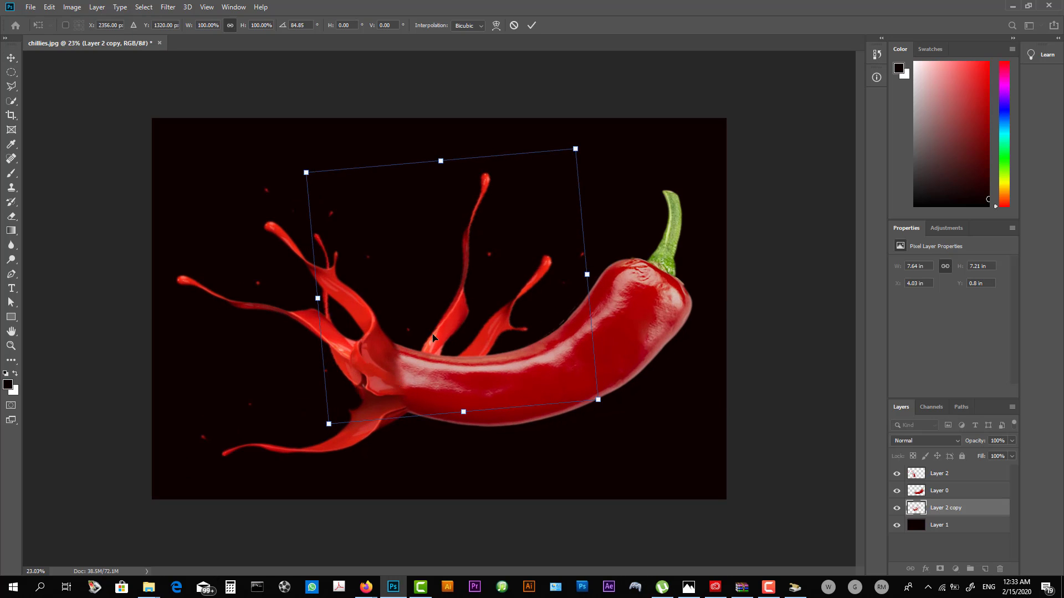
{"action": "left_click_drag", "start_coordinate": [432, 337], "coordinate": [495, 323]}
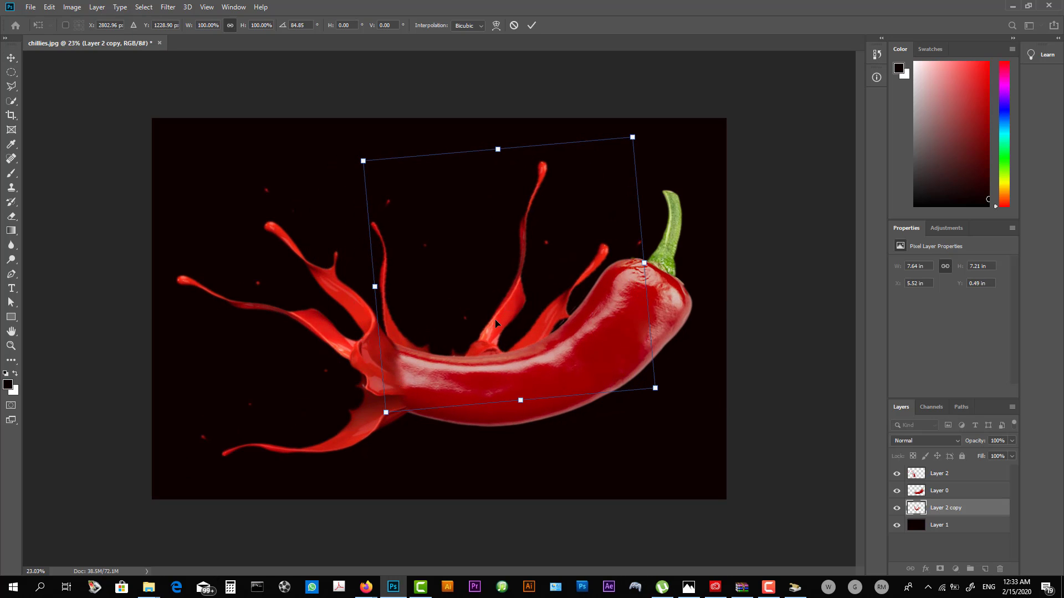
{"action": "key", "text": "Return"}
{"action": "left_click", "coordinate": [752, 305]}
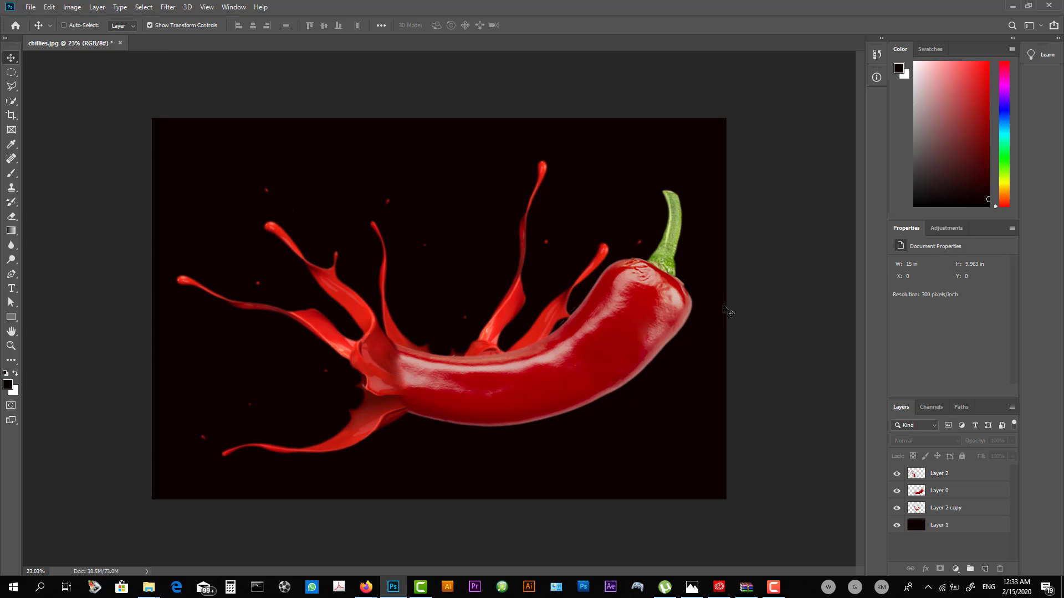
- Save the composition with its layers as chillies.tif in the chilli folder, using LZW image compression
{"action": "key", "text": "ctrl+shift+s"}
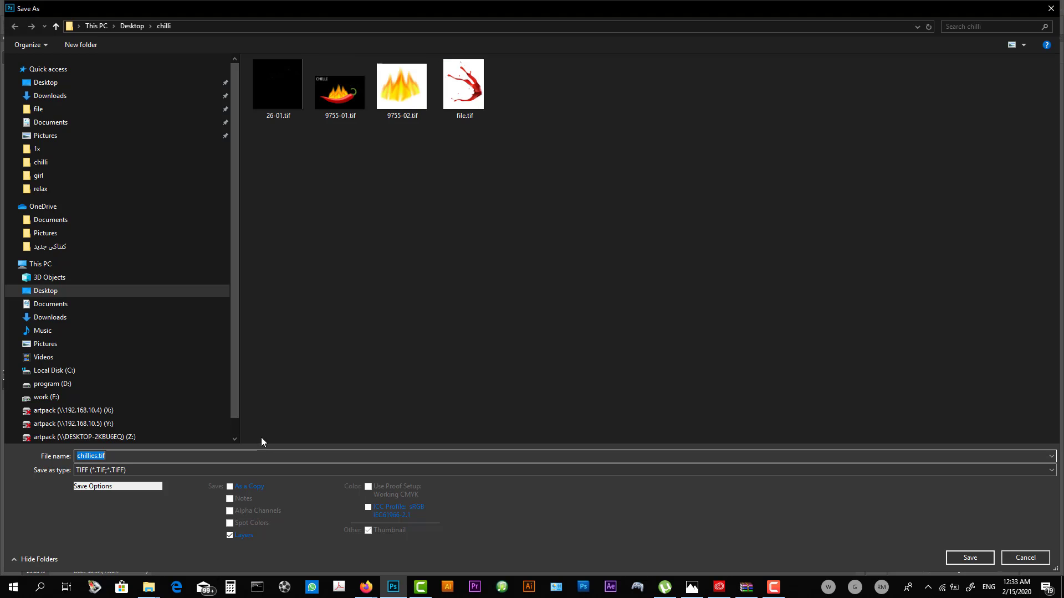
{"action": "left_click", "coordinate": [396, 260]}
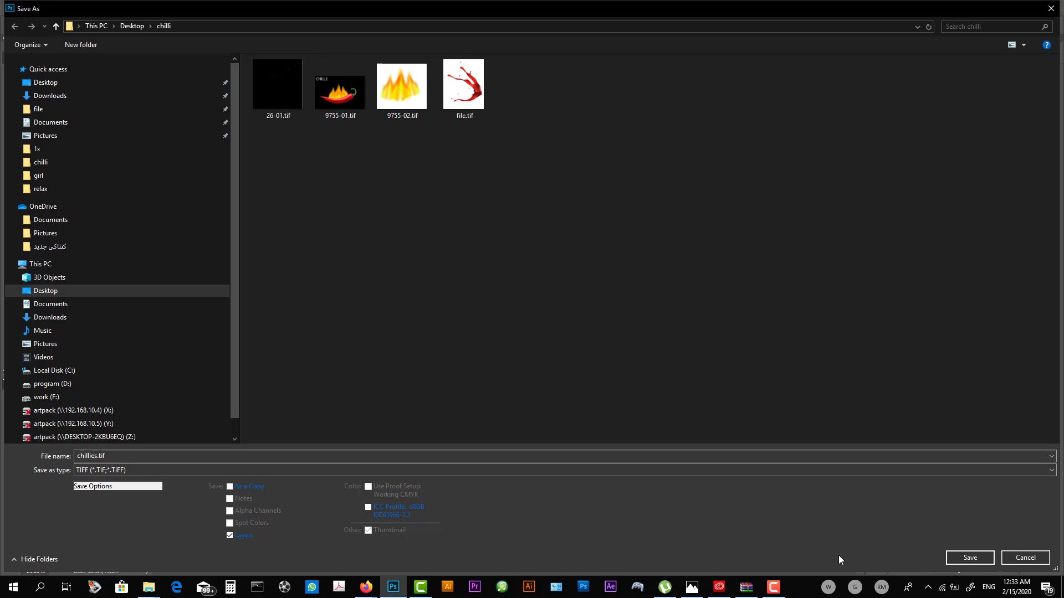
{"action": "left_click", "coordinate": [963, 560]}
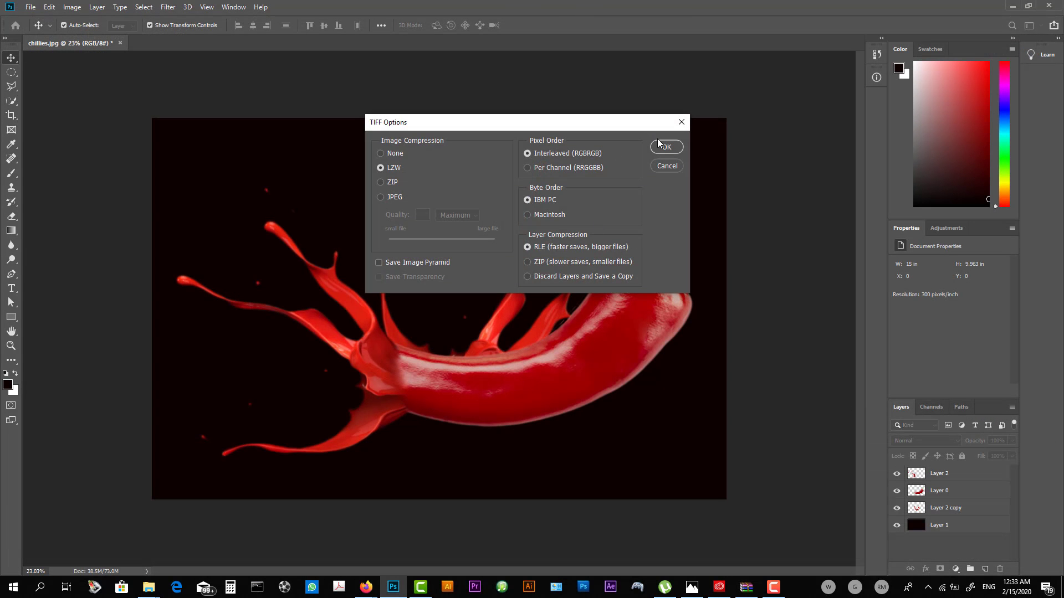
{"action": "left_click", "coordinate": [663, 146]}
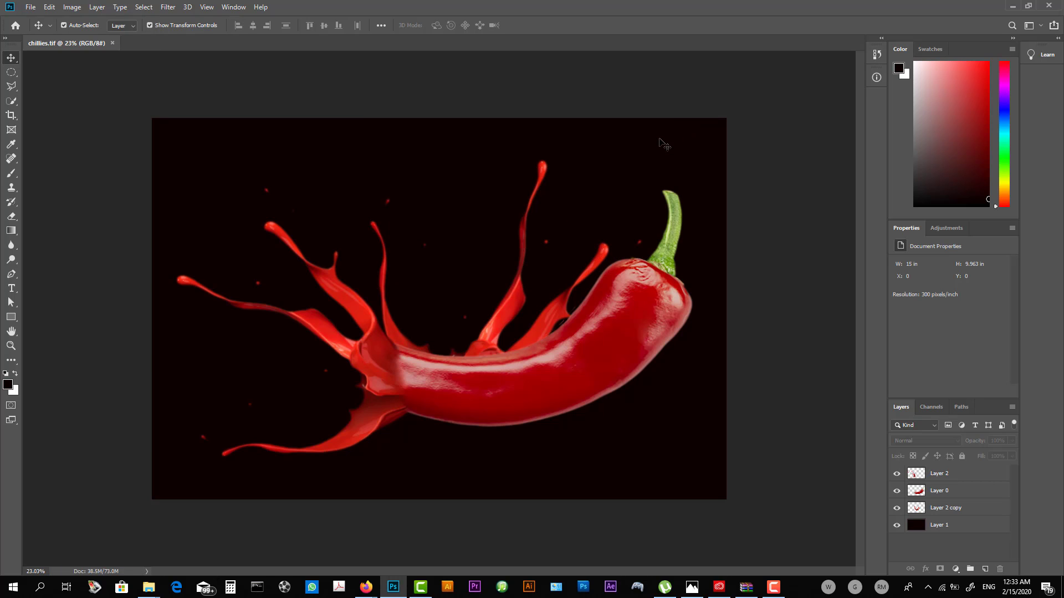